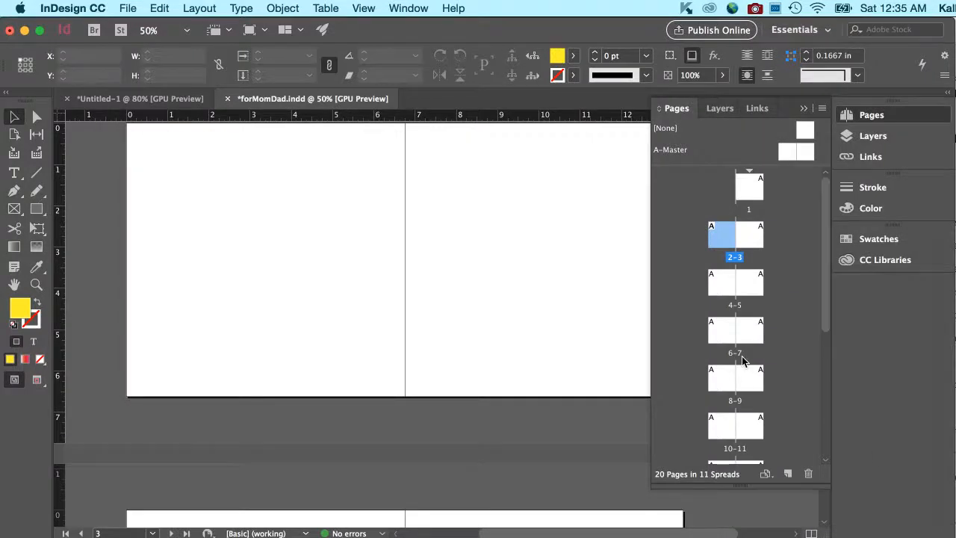
# Nudge the spread up and right, then bring up the Window menu's list of panels.
pyautogui.scroll(2, 565, 353)
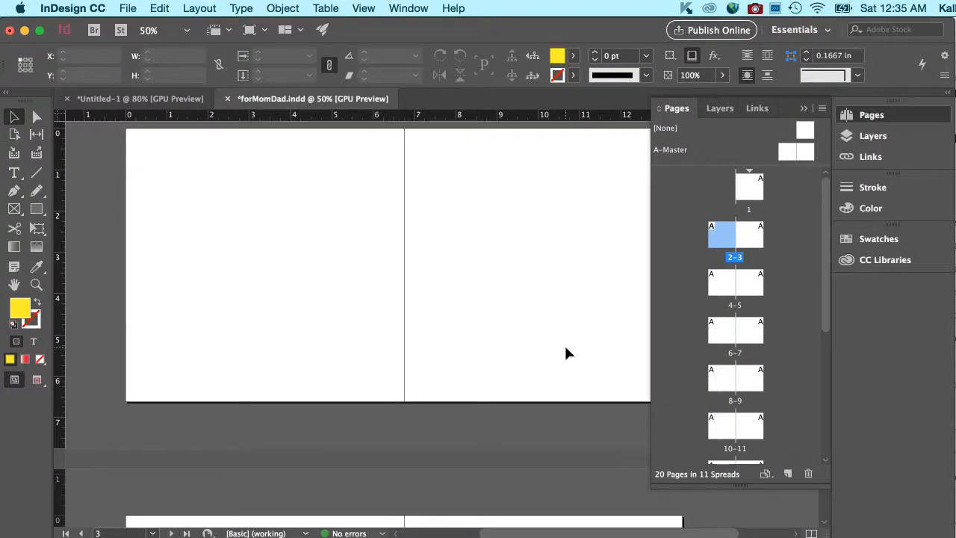
pyautogui.hscroll(2, 549, 354)
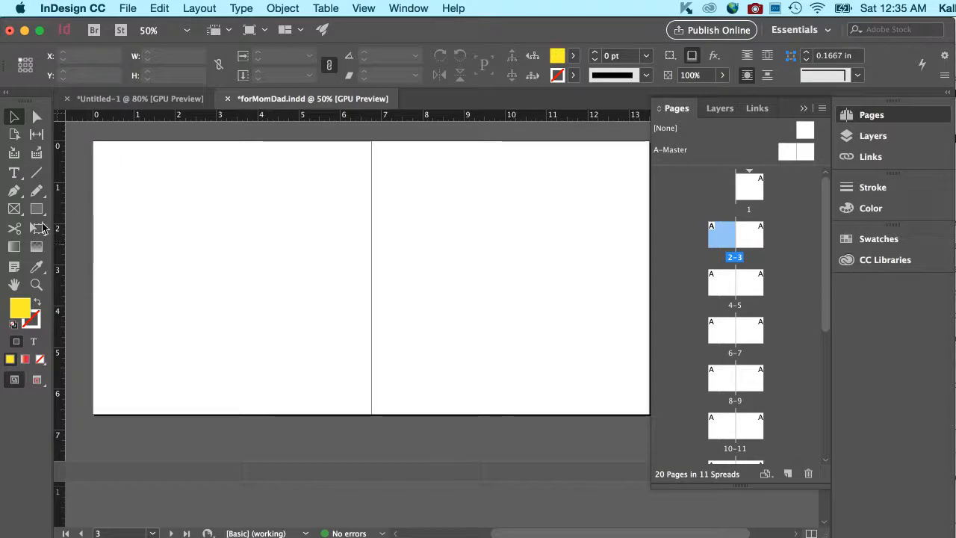
pyautogui.click(402, 7)
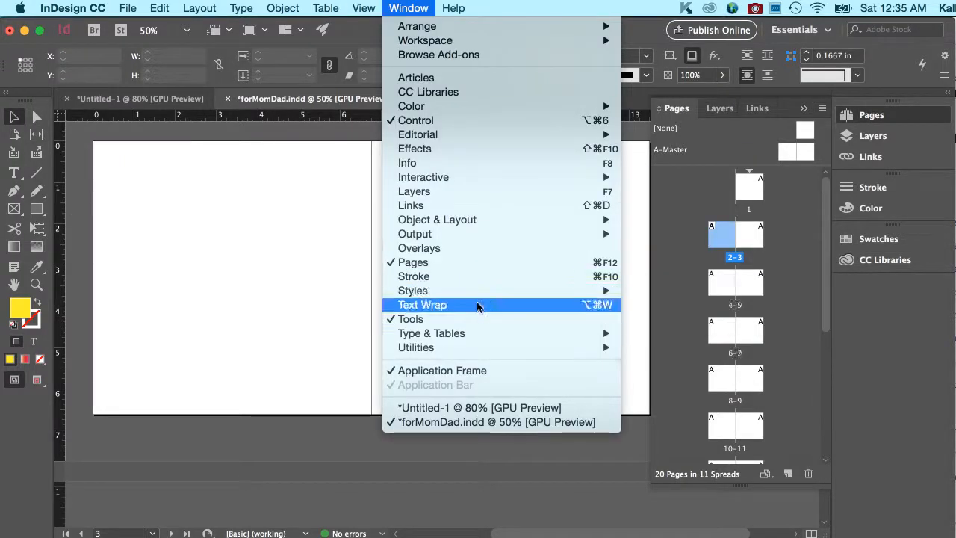
# Show the Character Styles panel via Window > Styles and bring its Paragraph Styles tab forward.
pyautogui.moveTo(477, 293)
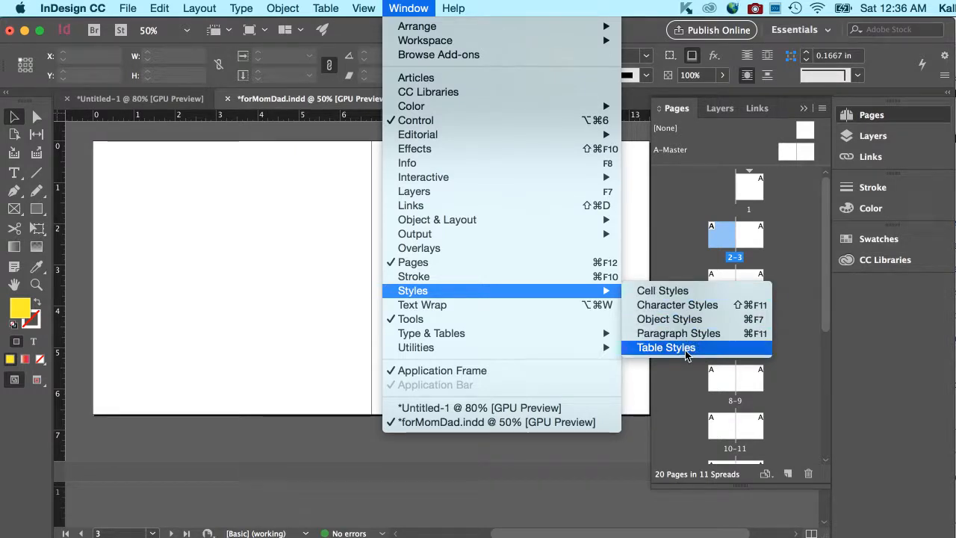
pyautogui.click(684, 308)
pyautogui.click(684, 162)
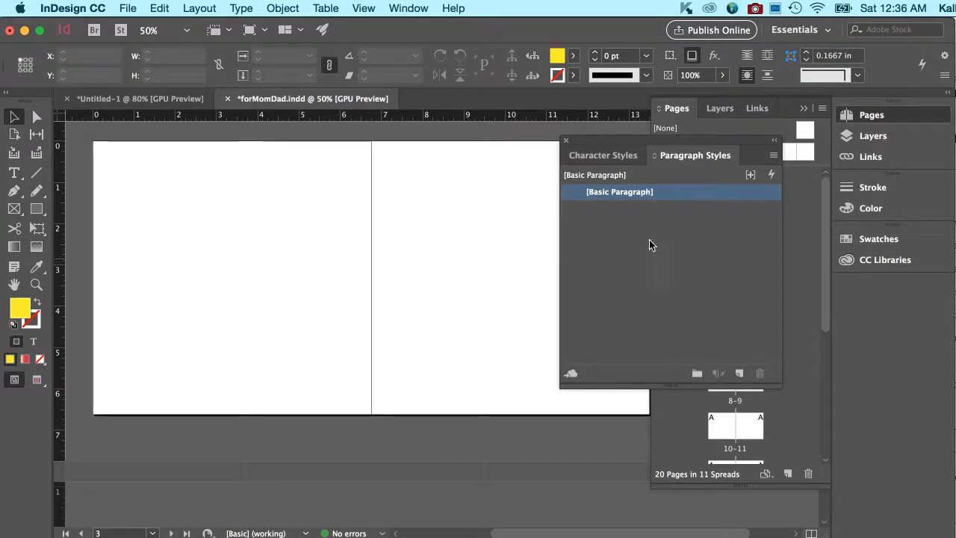
# Move the styles panels down-left to reveal page thumbnails, showing Paragraph Styles, and pick the Type tool.
pyautogui.click(608, 155)
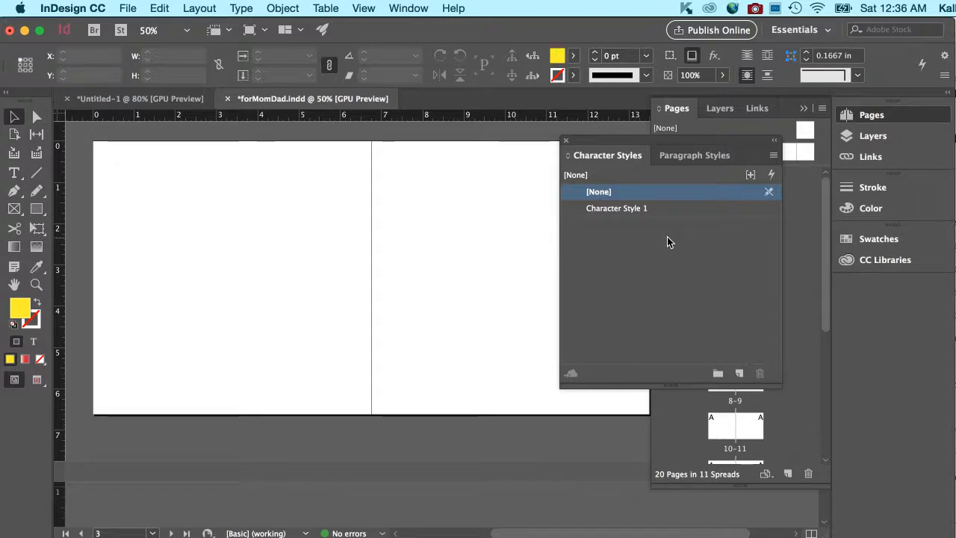
pyautogui.moveTo(673, 142); pyautogui.dragTo(534, 259)
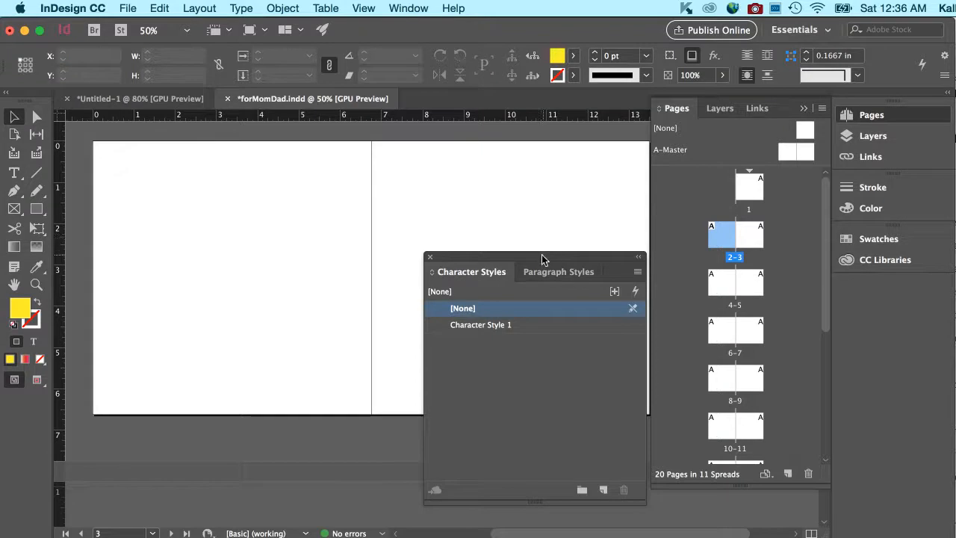
pyautogui.click(554, 273)
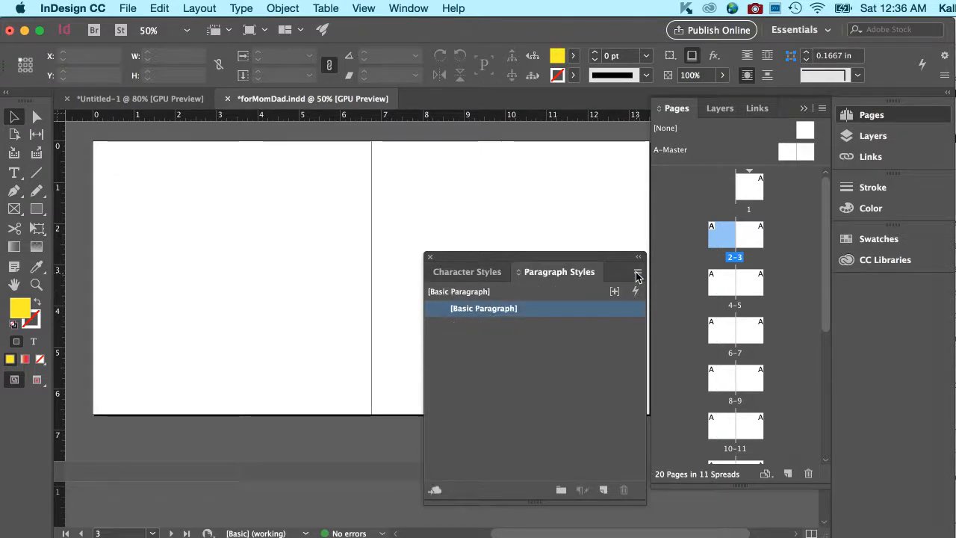
pyautogui.click(14, 173)
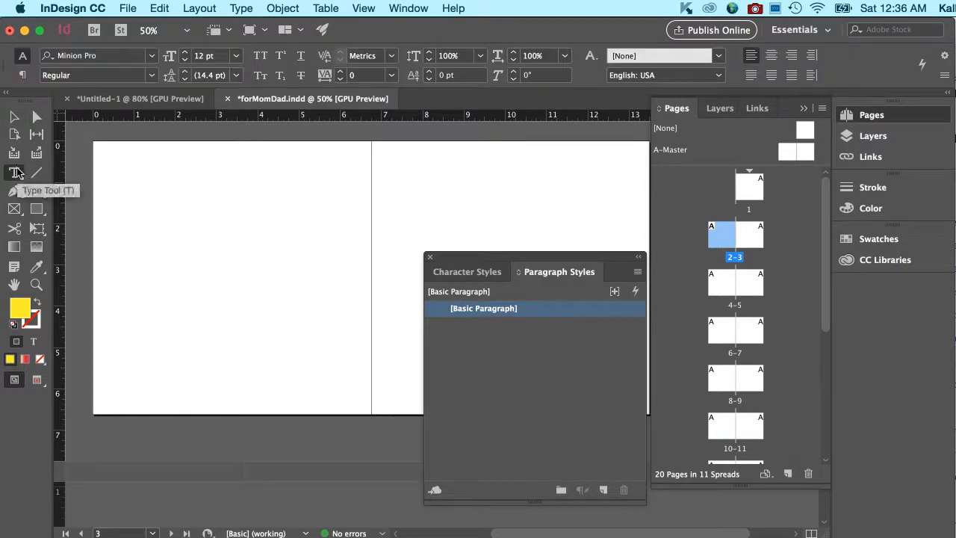
# Draw a text frame on page 2, type 'lkjhlkjh k; k', and create Paragraph Style 1 from it.
pyautogui.moveTo(109, 159); pyautogui.dragTo(292, 312)
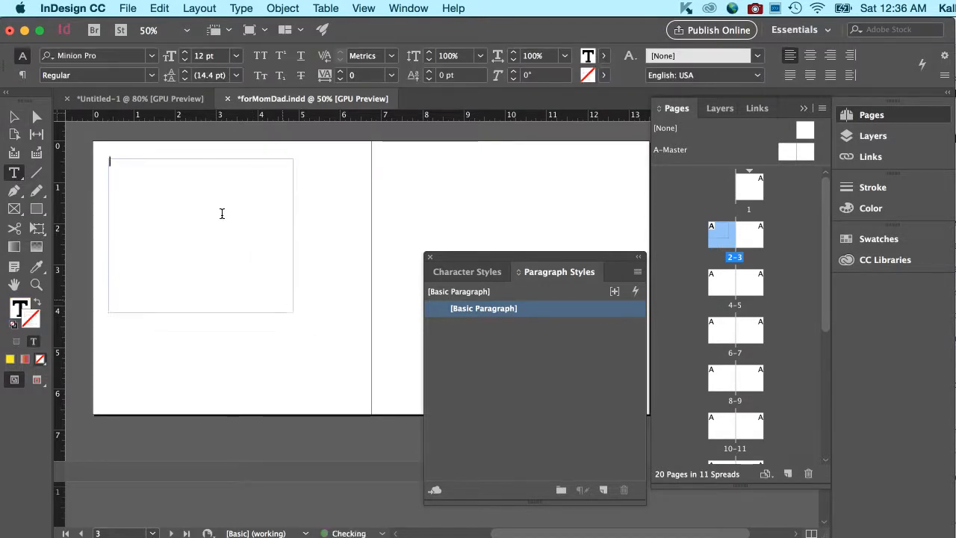
pyautogui.write('lkjhlkjh k; khjkh')
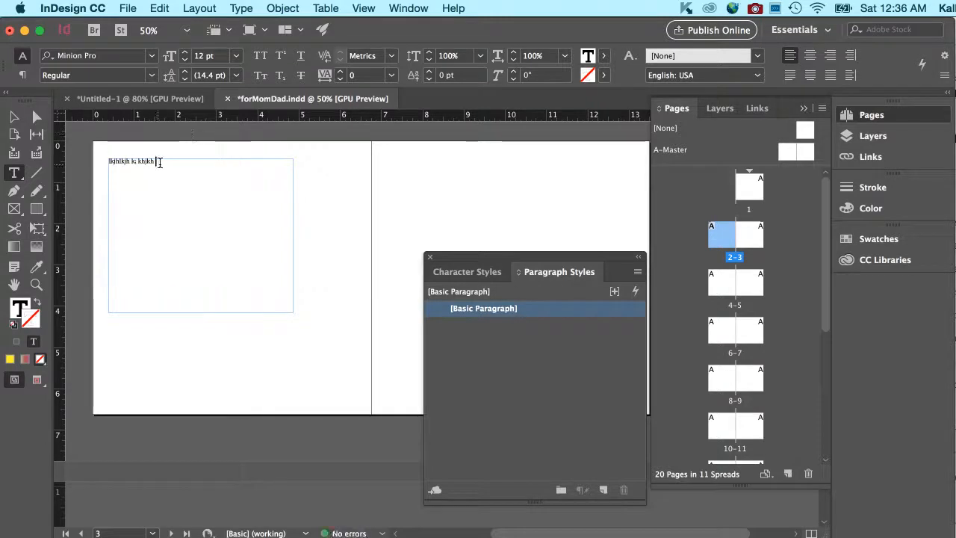
pyautogui.moveTo(157, 160); pyautogui.dragTo(100, 147)
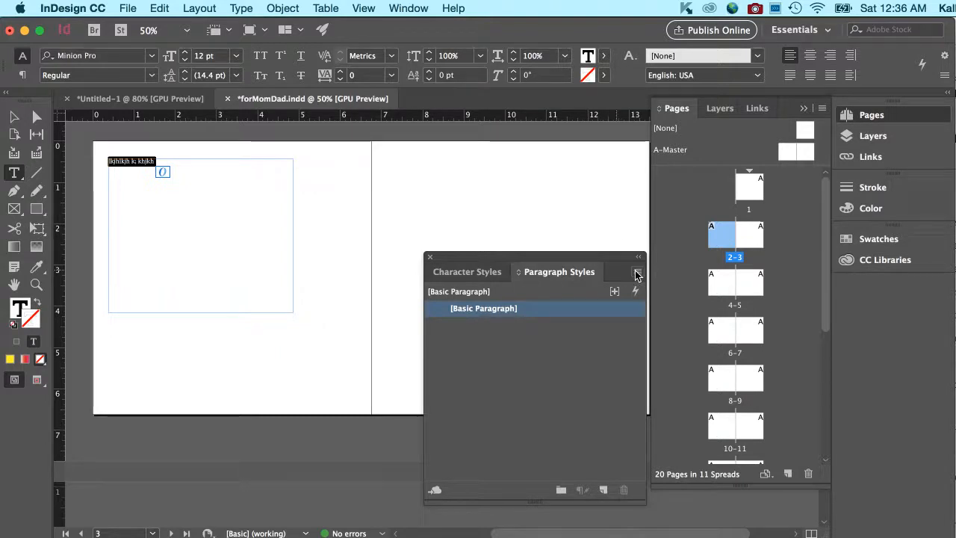
pyautogui.click(606, 489)
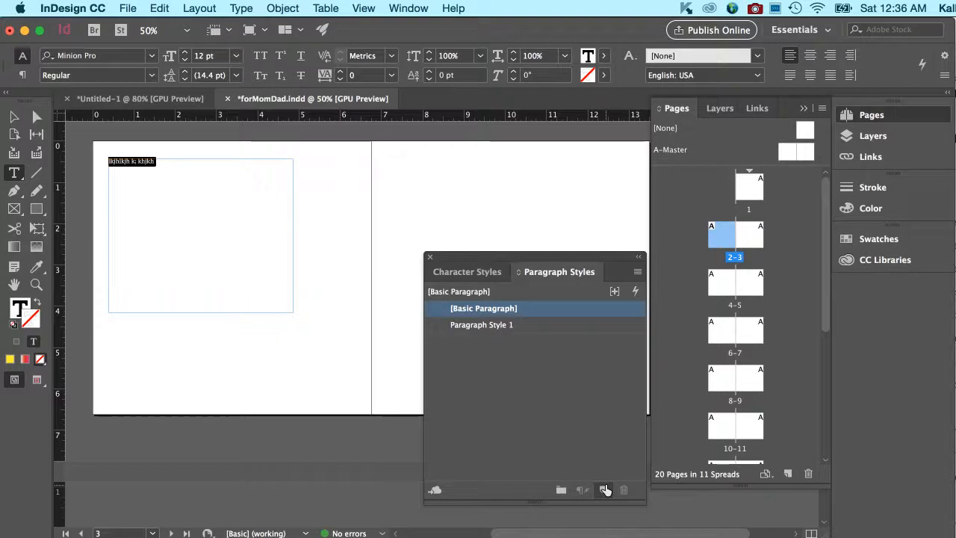
# Rename Paragraph Style 1 to 'TEst', based on no other style.
pyautogui.doubleClick(489, 323)
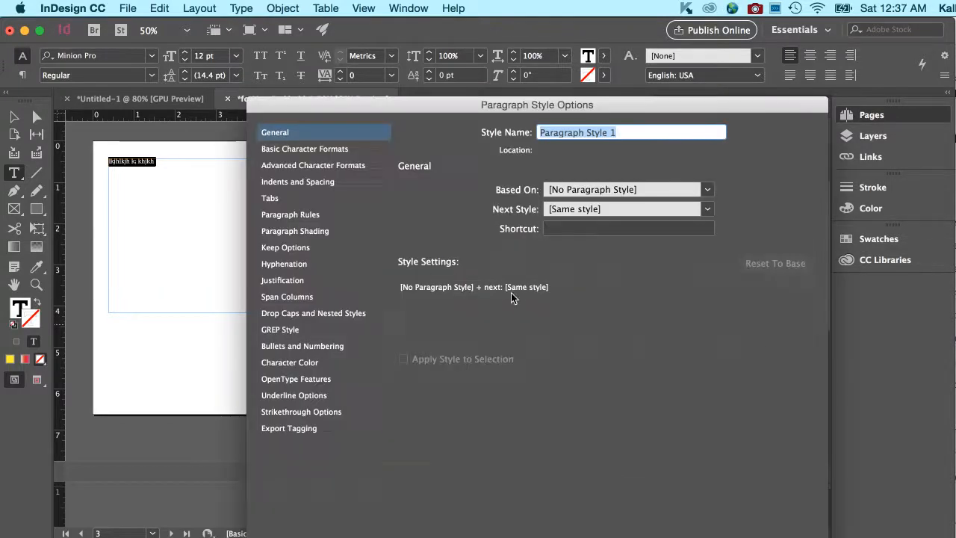
pyautogui.write('TEst')
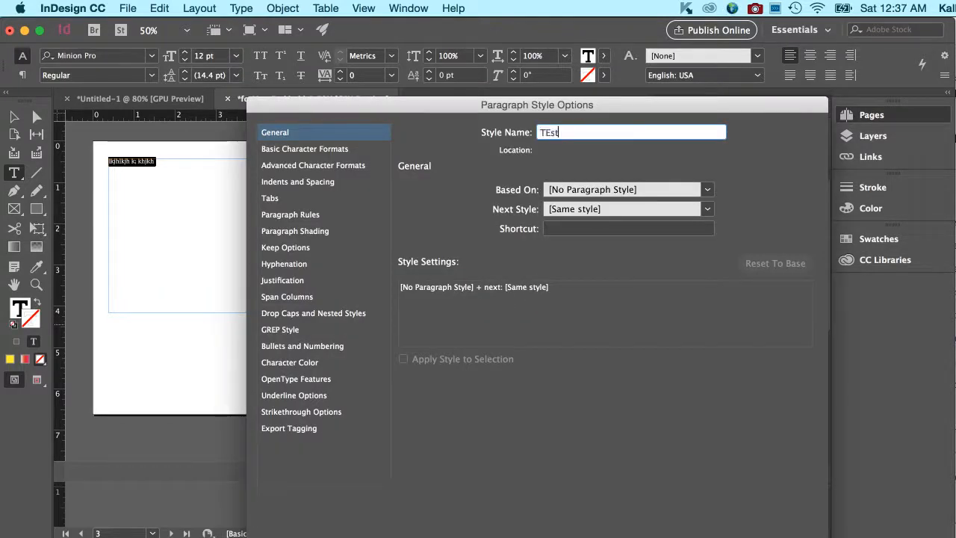
pyautogui.click(706, 190)
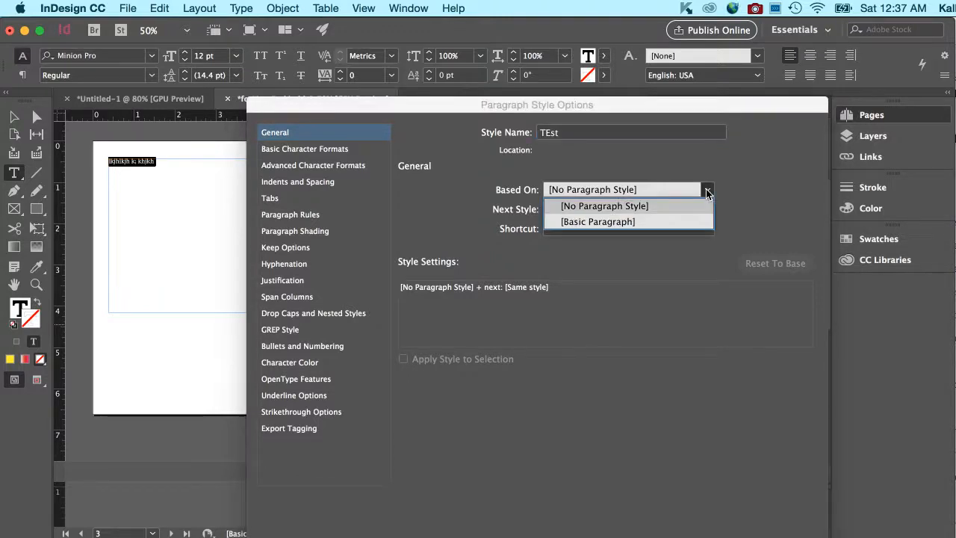
pyautogui.click(738, 197)
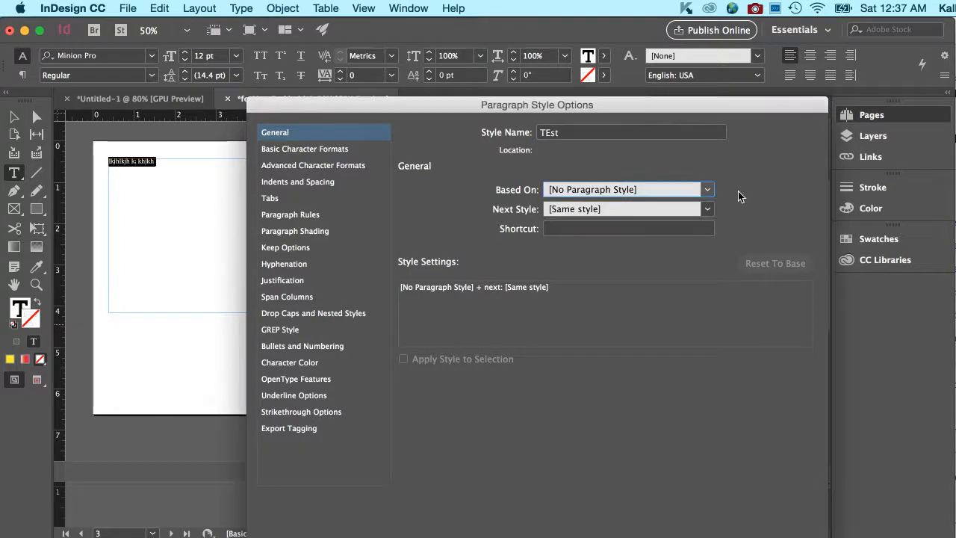
pyautogui.click(337, 150)
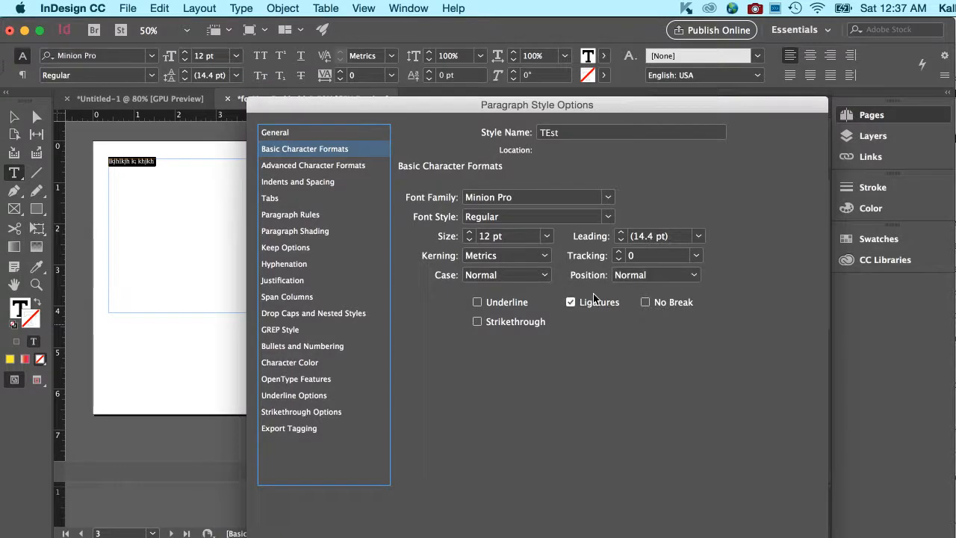
# Give TEst 30 pt size, 200 tracking and magenta character colour, preview it, and confirm.
pyautogui.click(338, 183)
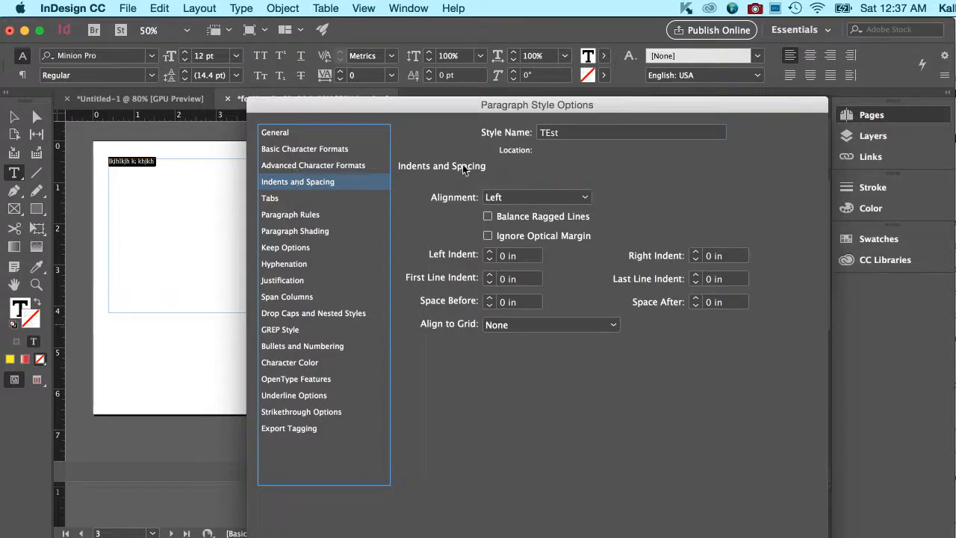
pyautogui.click(304, 147)
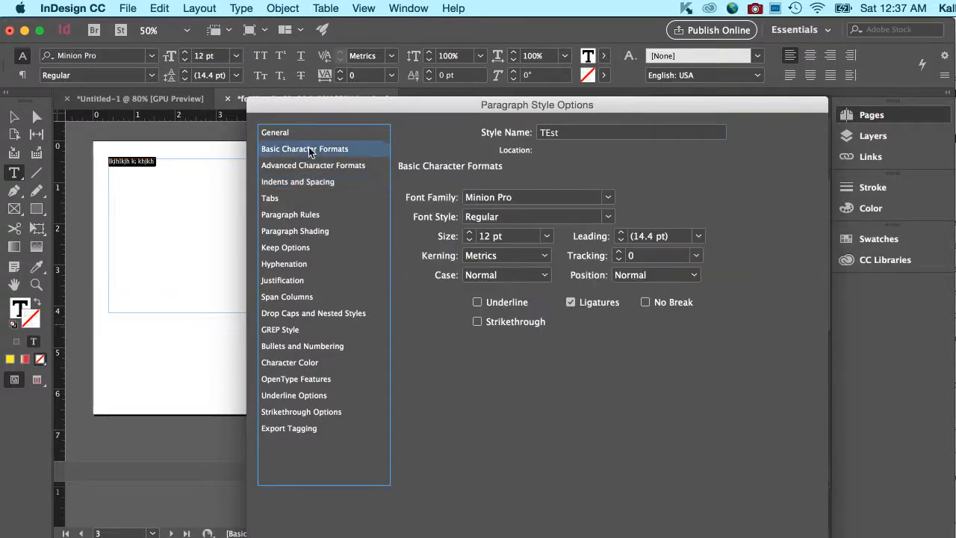
pyautogui.click(547, 236)
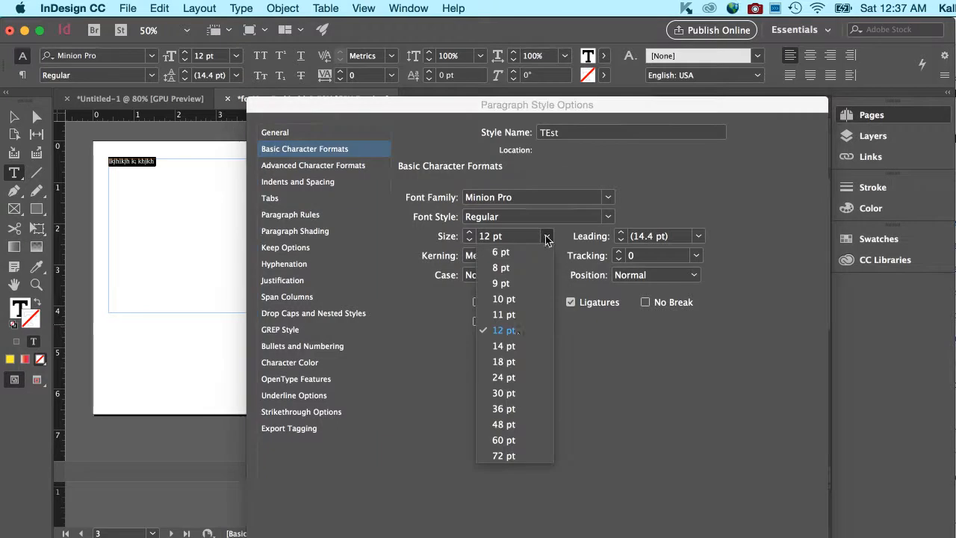
pyautogui.click(505, 395)
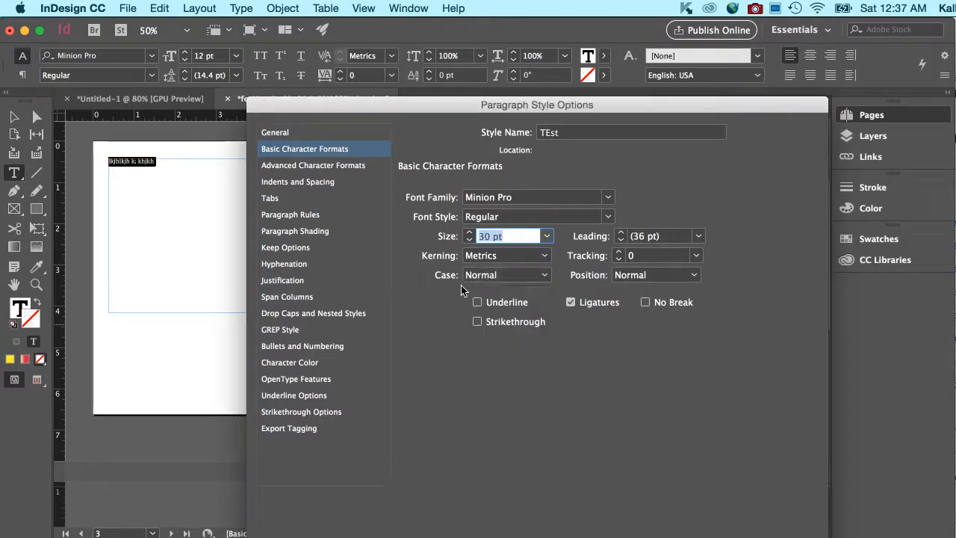
pyautogui.click(696, 255)
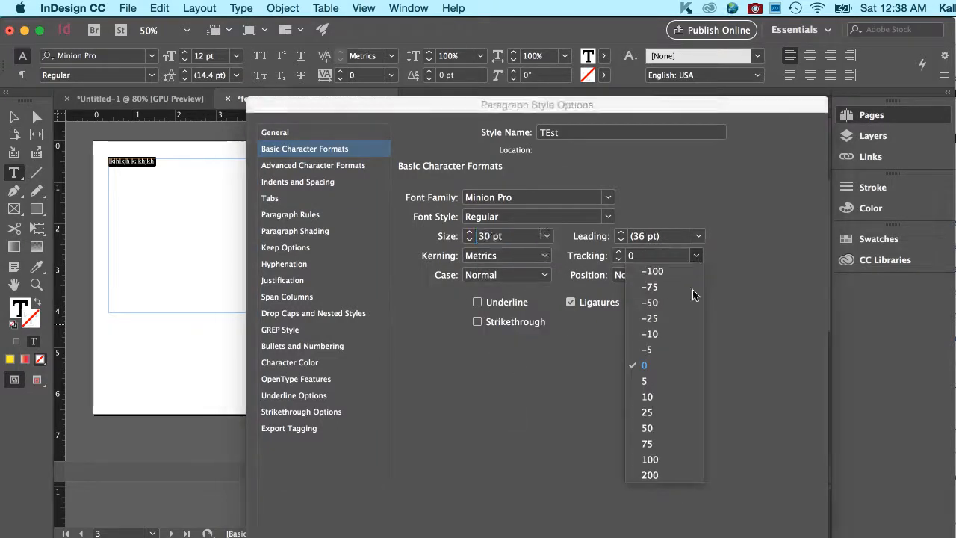
pyautogui.click(661, 471)
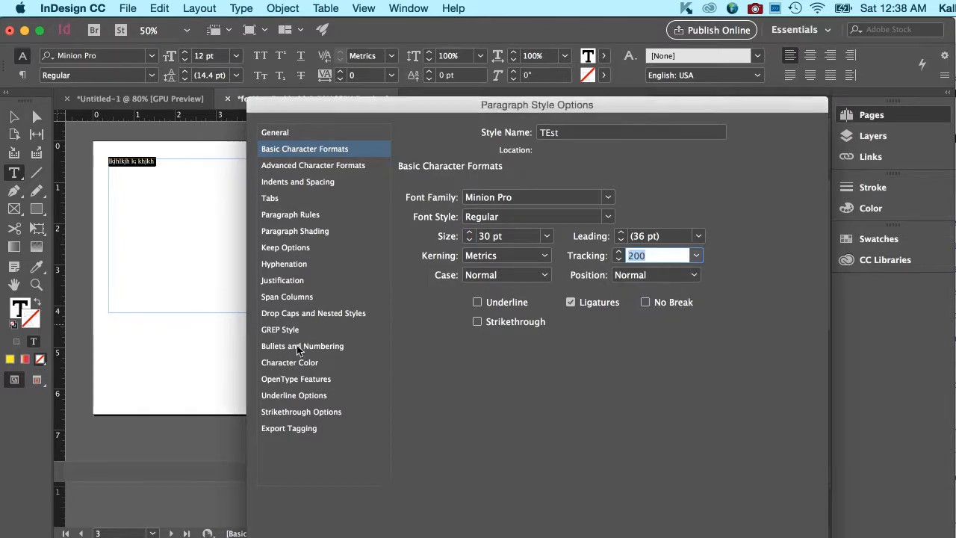
pyautogui.click(300, 364)
pyautogui.click(537, 281)
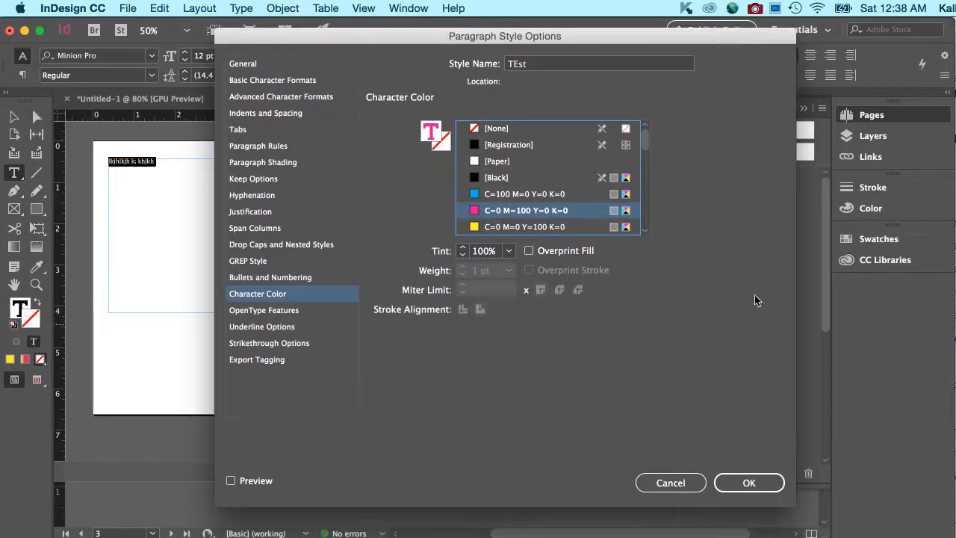
pyautogui.click(757, 480)
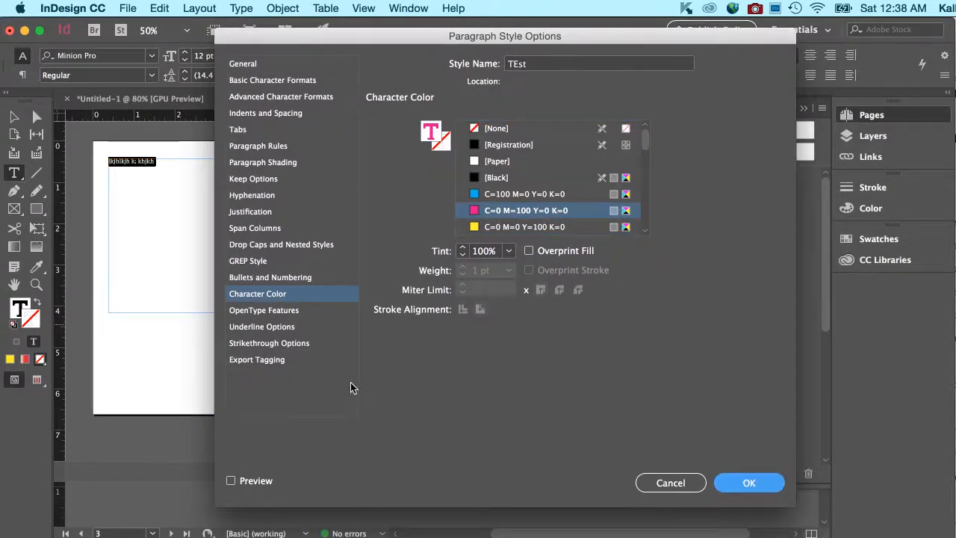
pyautogui.click(231, 480)
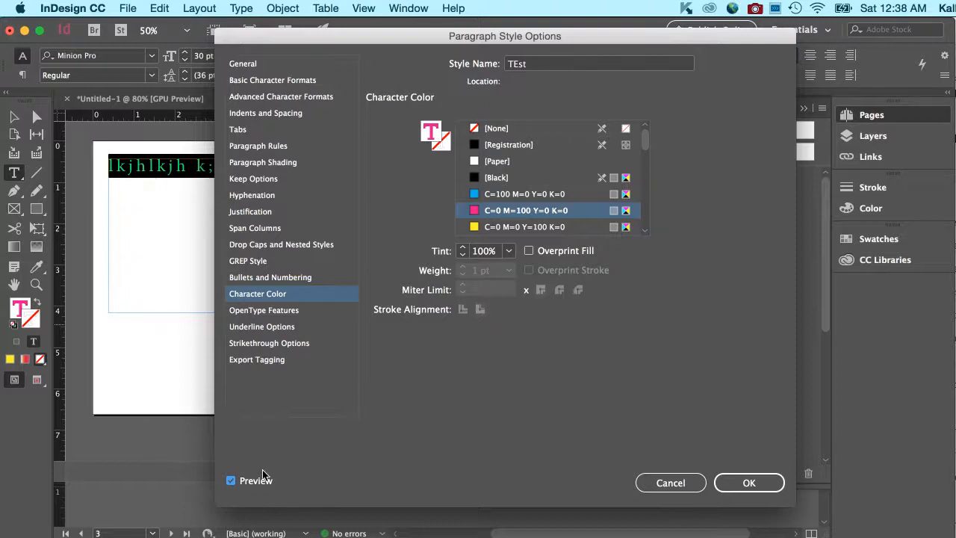
pyautogui.click(745, 482)
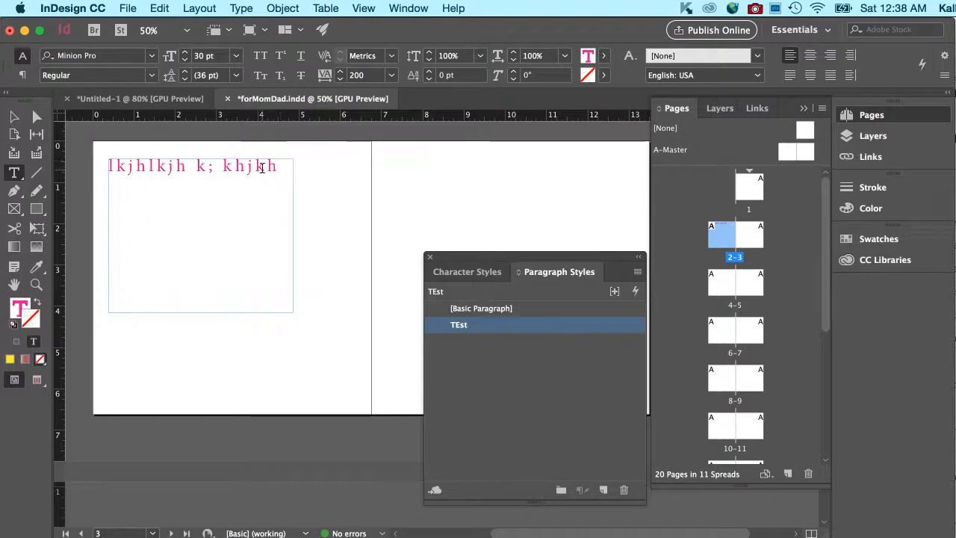
# Toggle the placeholder line between [Basic Paragraph] and TEst, leaving it in [Basic Paragraph].
pyautogui.tripleClick(262, 168)
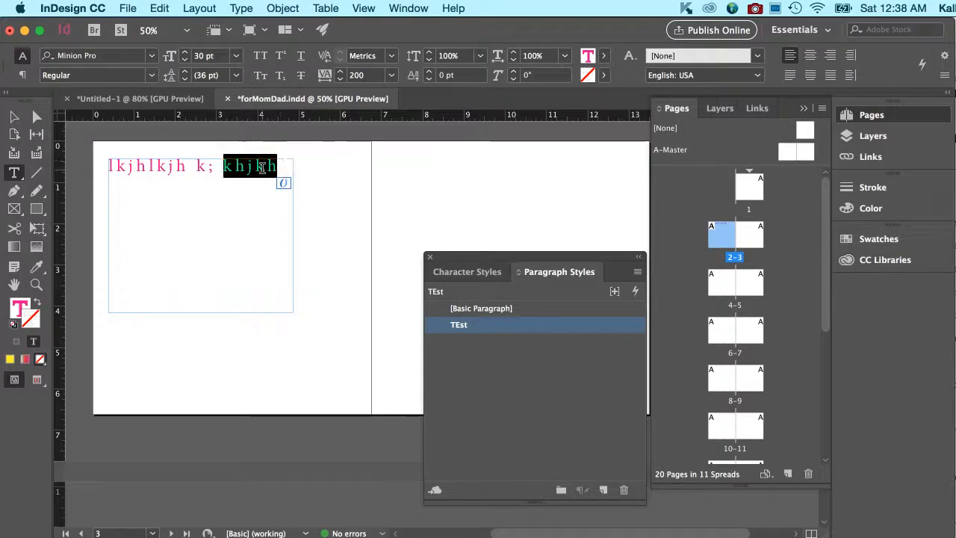
pyautogui.click(497, 309)
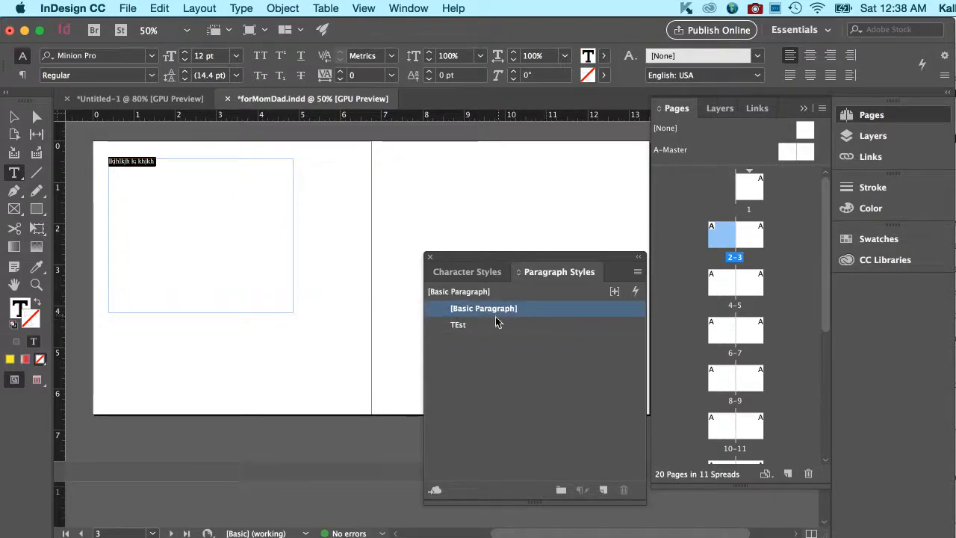
pyautogui.click(495, 325)
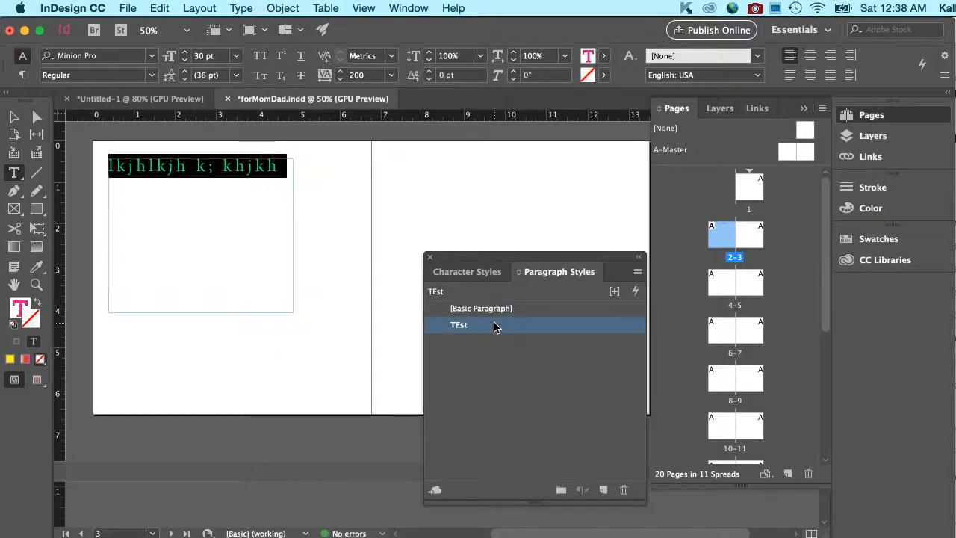
pyautogui.click(478, 312)
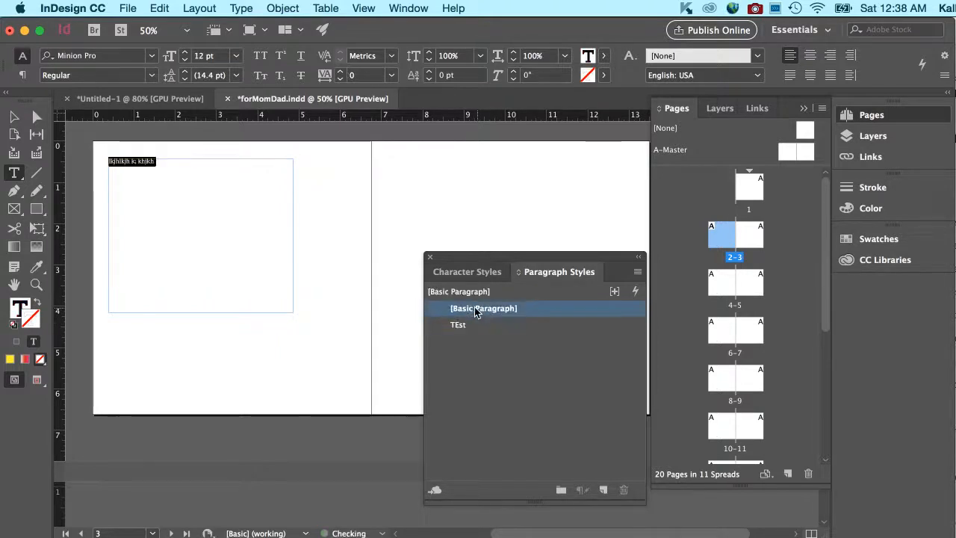
# Inspect the [Basic Paragraph] options without changes, then reselect the placeholder line.
pyautogui.doubleClick(478, 311)
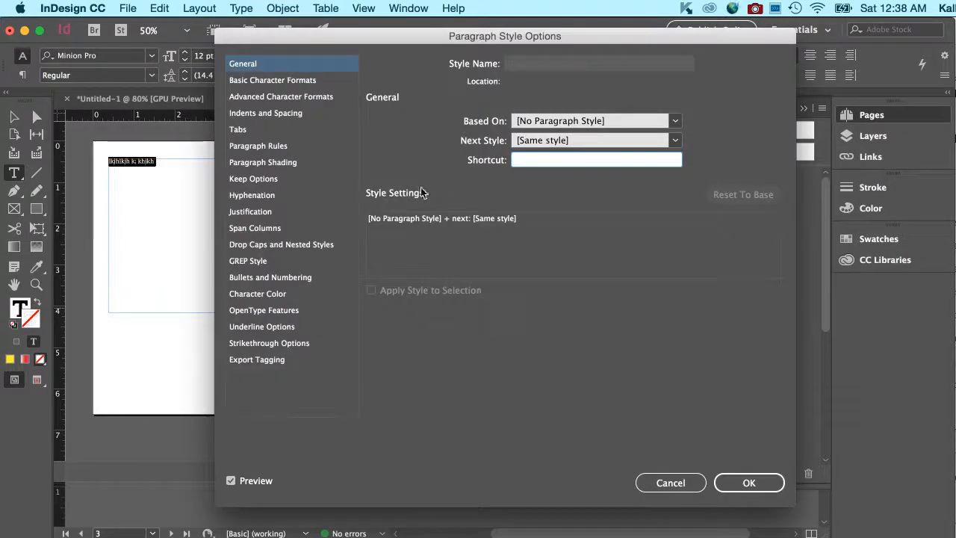
pyautogui.click(687, 483)
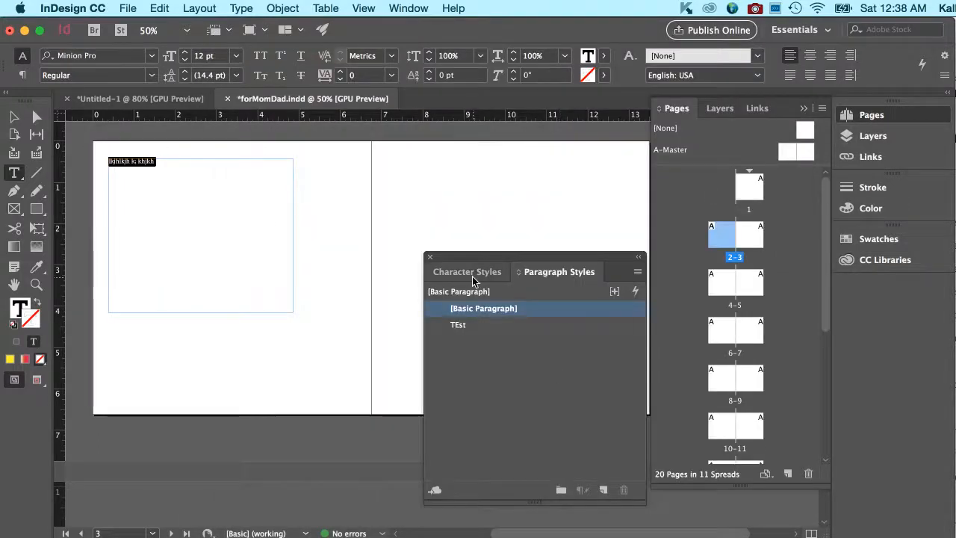
pyautogui.click(192, 192)
pyautogui.moveTo(159, 162); pyautogui.dragTo(88, 158)
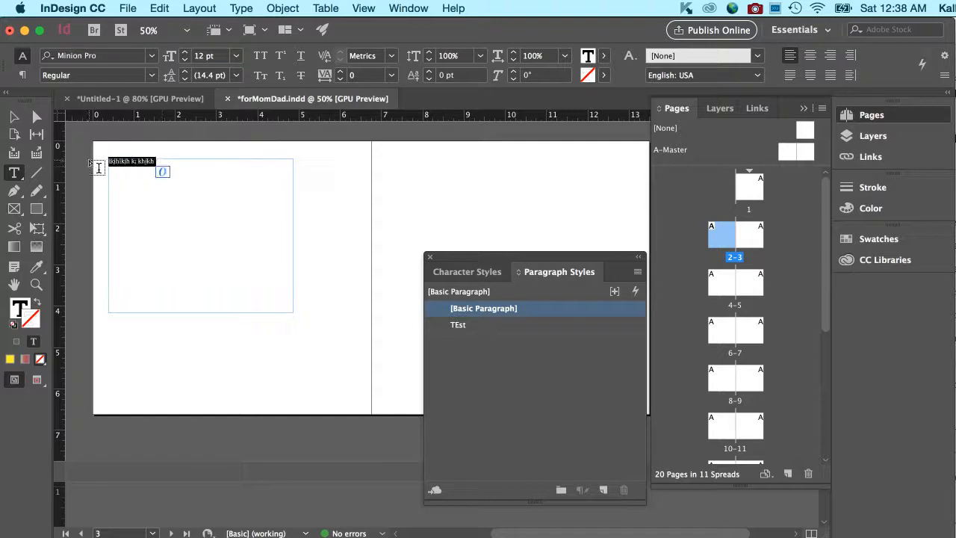
# Duplicate the placeholder line into seven lines and apply the TEst style to all of them.
pyautogui.press('super+c')
pyautogui.press('Right')
pyautogui.press('super+v')
pyautogui.press('super+v')
pyautogui.press('super+v')
pyautogui.press('super+v')
pyautogui.press('super+v')
pyautogui.press('super+v')
pyautogui.press('super+v')
pyautogui.press('super+v')
pyautogui.press('super+v')
pyautogui.press('super+v')
pyautogui.press('super+v')
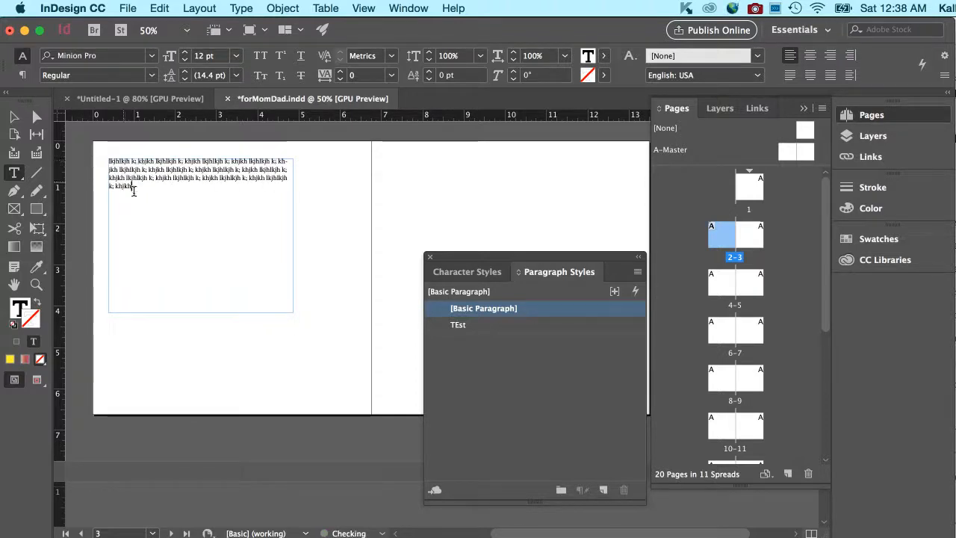
pyautogui.press('super+a')
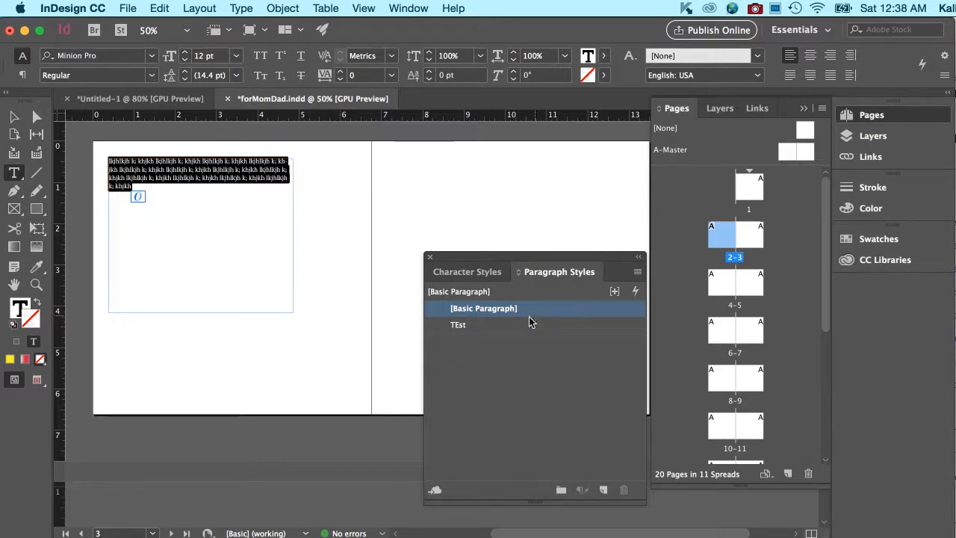
pyautogui.click(523, 324)
pyautogui.moveTo(247, 250); pyautogui.dragTo(237, 248)
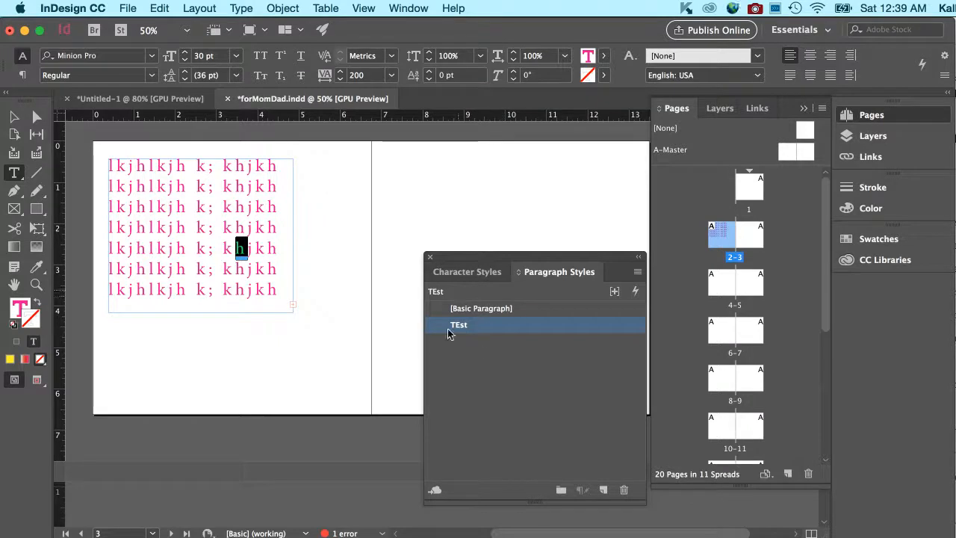
# Change TEst's character colour to the green C=75 M=5 Y=100 K=0 swatch.
pyautogui.click(260, 288)
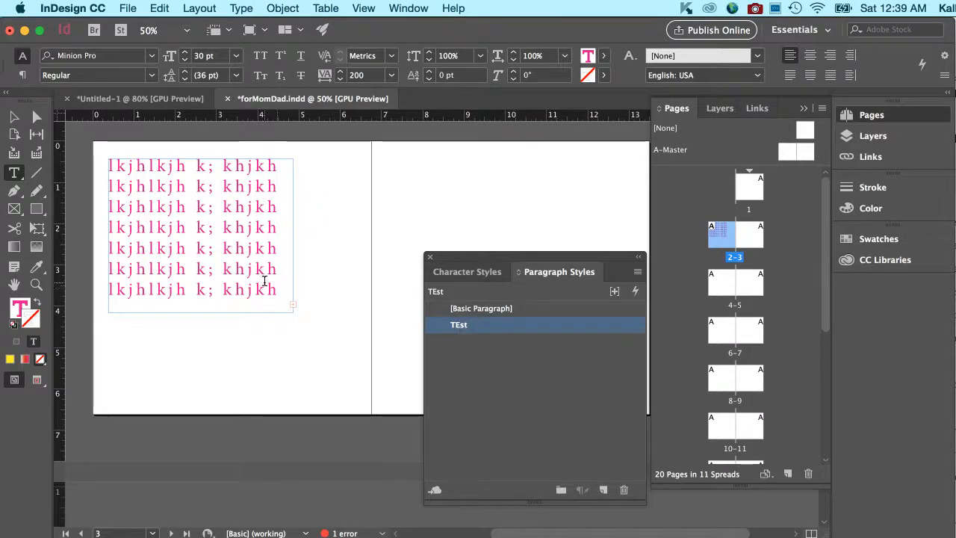
pyautogui.doubleClick(457, 326)
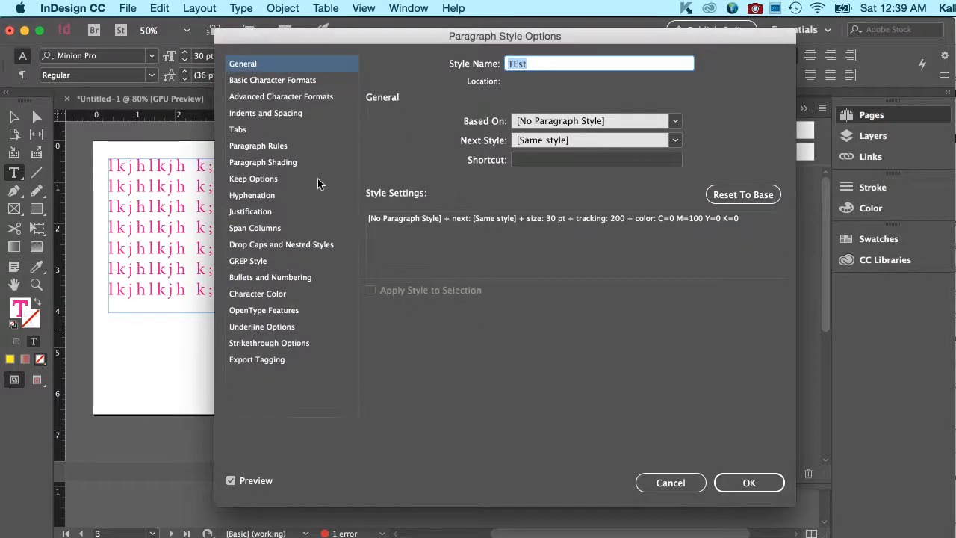
pyautogui.click(284, 295)
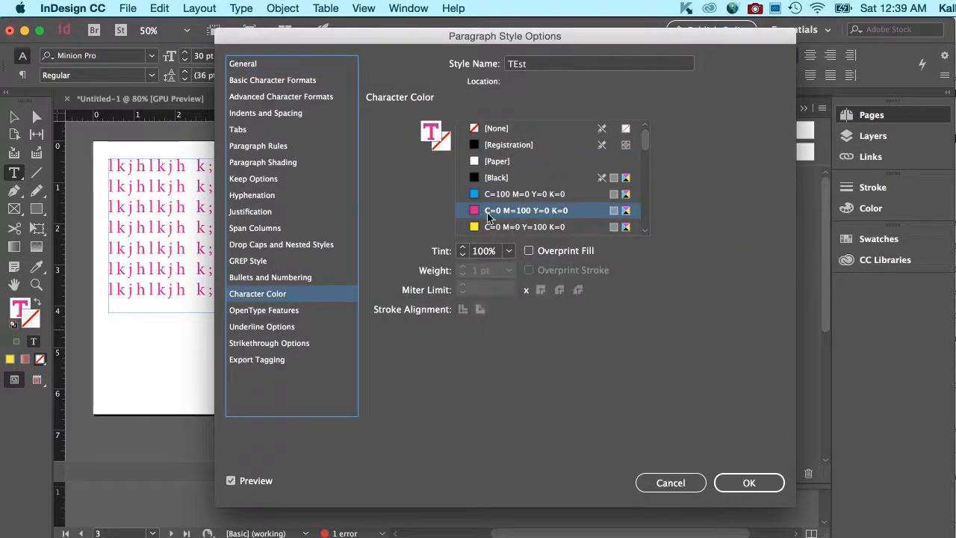
pyautogui.scroll(-2, 505, 228)
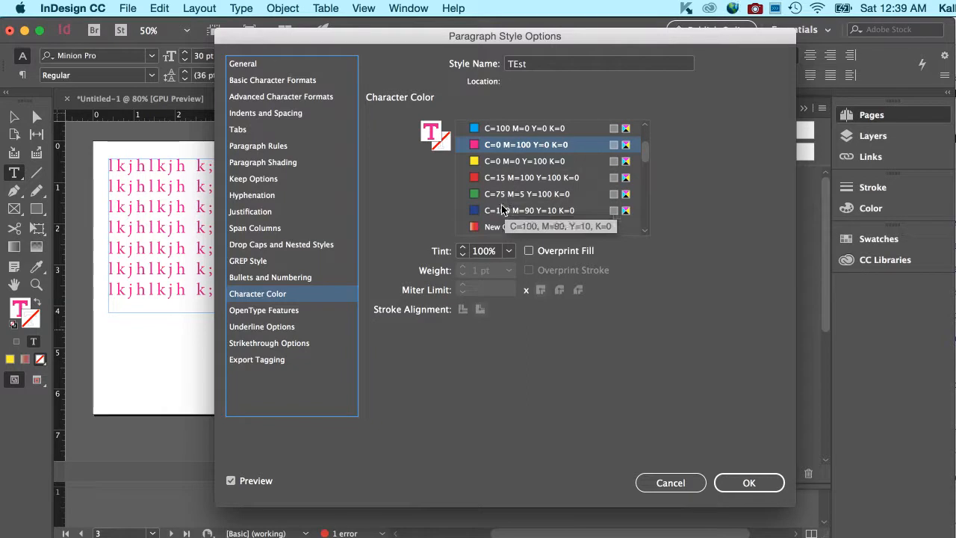
pyautogui.click(502, 196)
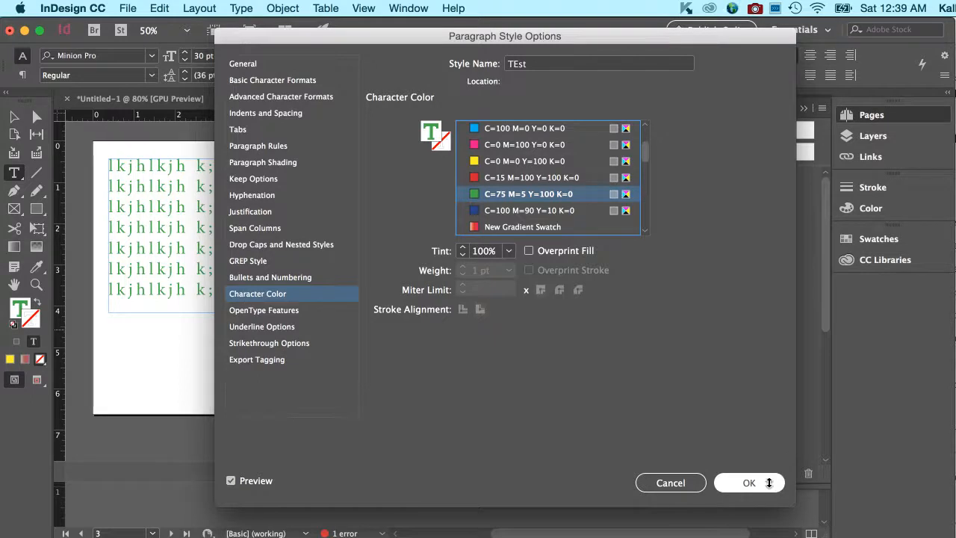
pyautogui.press('Return')
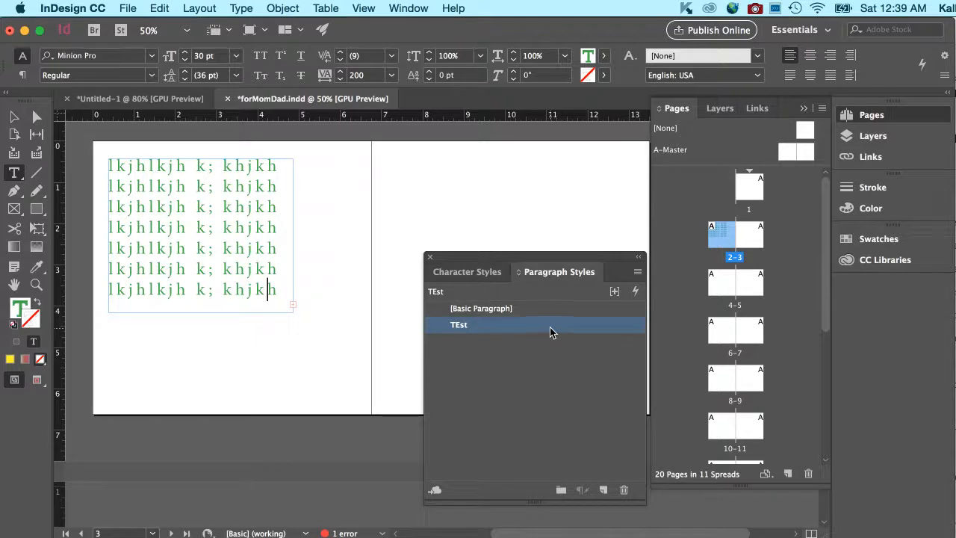
# Delete the existing Character Style 1 and create a fresh Character Style 1.
pyautogui.click(473, 273)
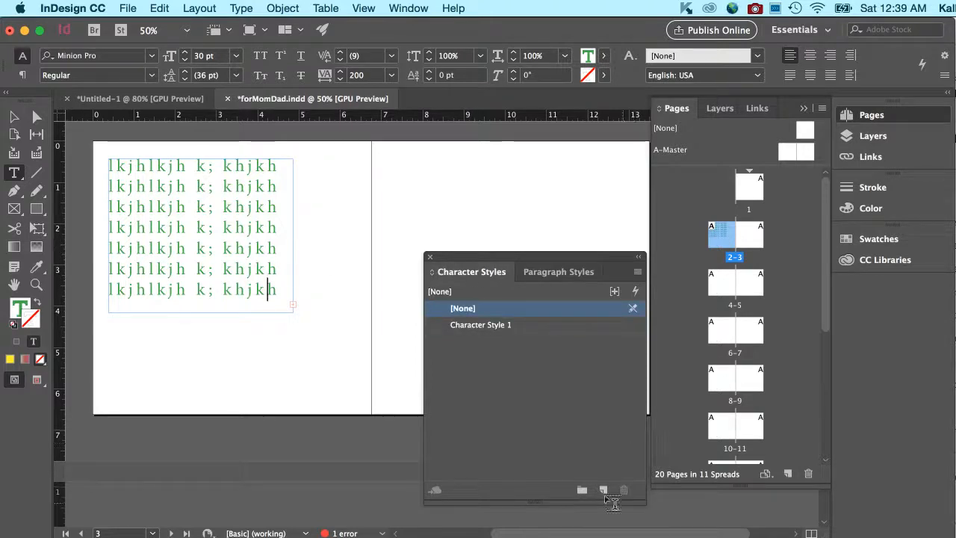
pyautogui.click(537, 324)
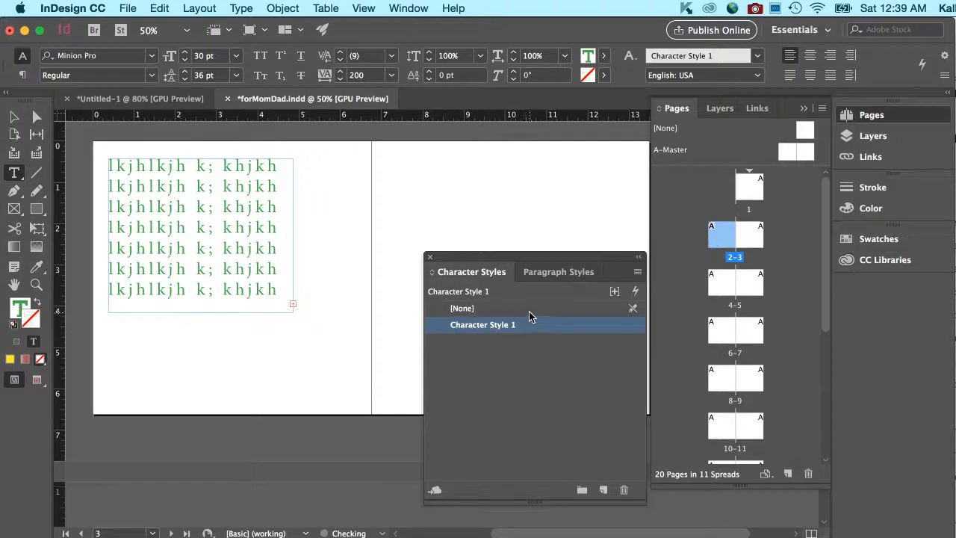
pyautogui.click(624, 489)
pyautogui.click(604, 490)
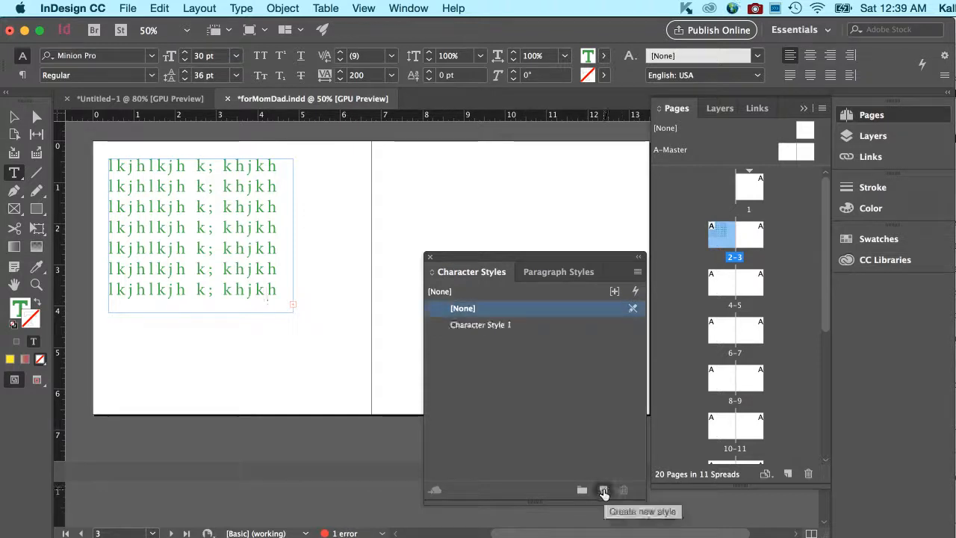
# Set the new Character Style 1's colour to magenta C=0 M=100 Y=0 K=0.
pyautogui.doubleClick(480, 325)
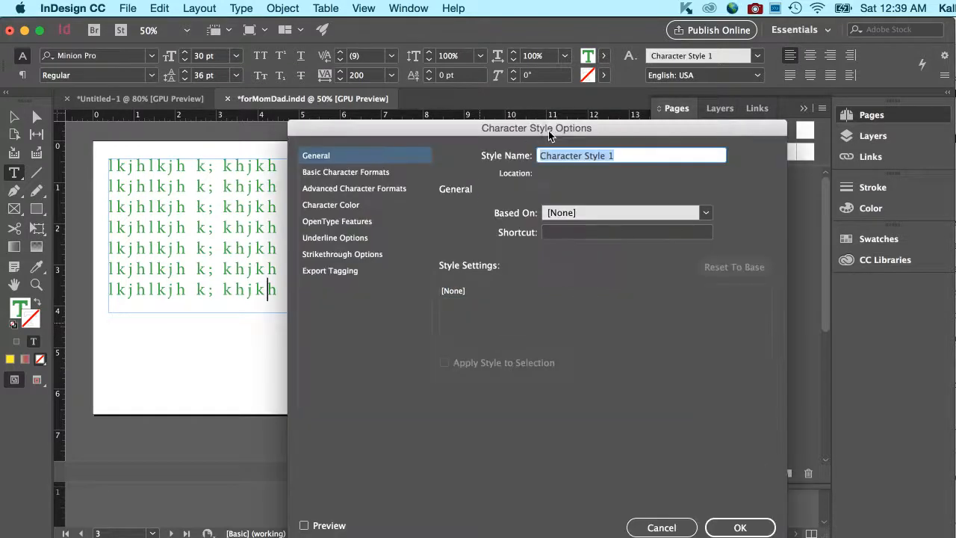
pyautogui.click(308, 173)
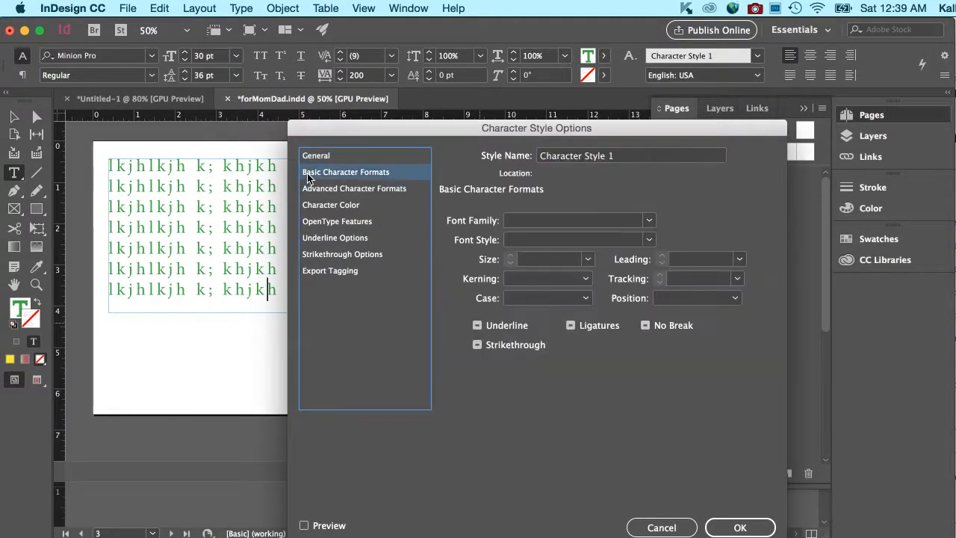
pyautogui.click(331, 205)
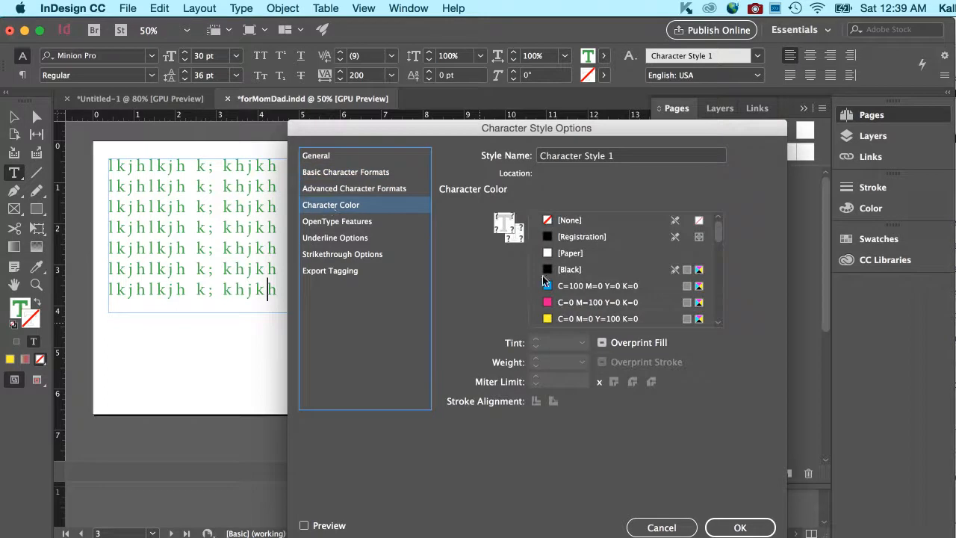
pyautogui.click(571, 303)
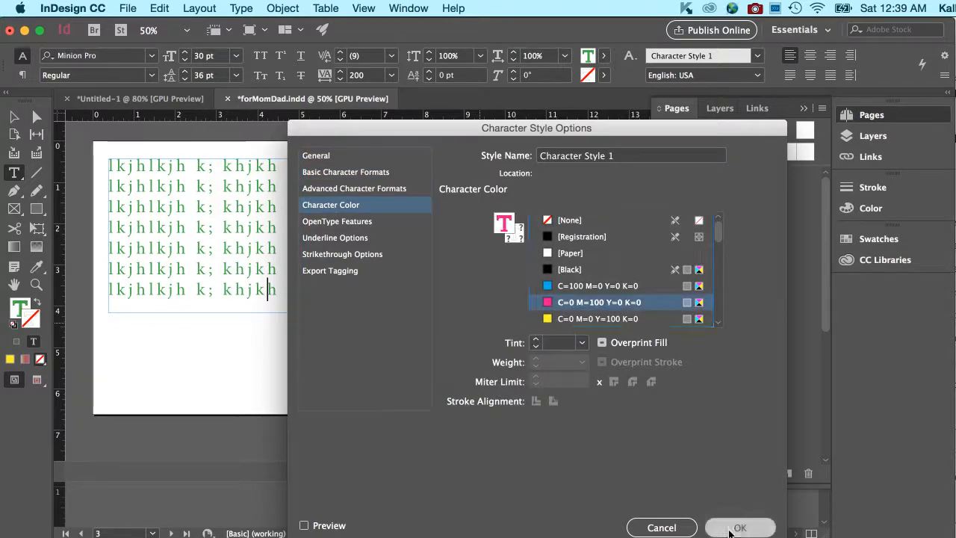
pyautogui.click(740, 527)
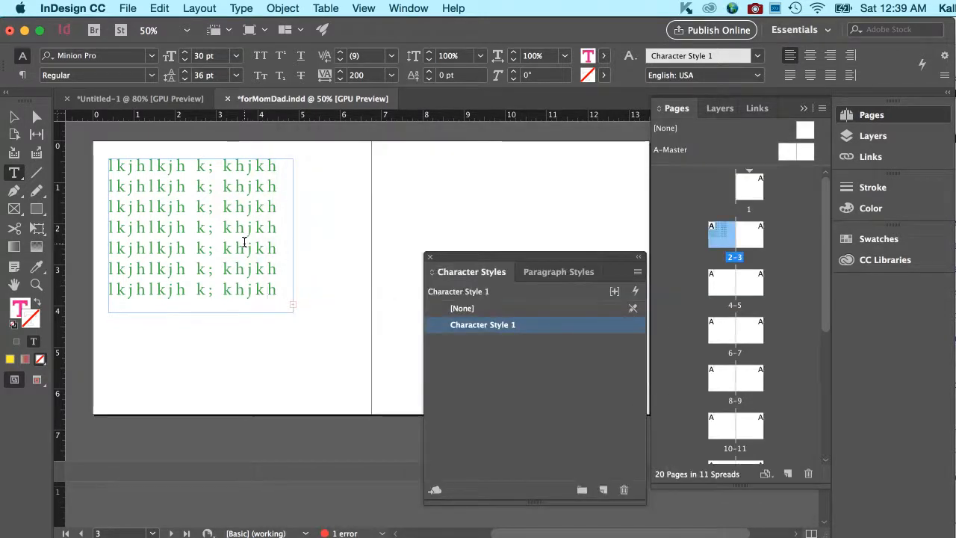
pyautogui.moveTo(236, 248); pyautogui.dragTo(244, 248)
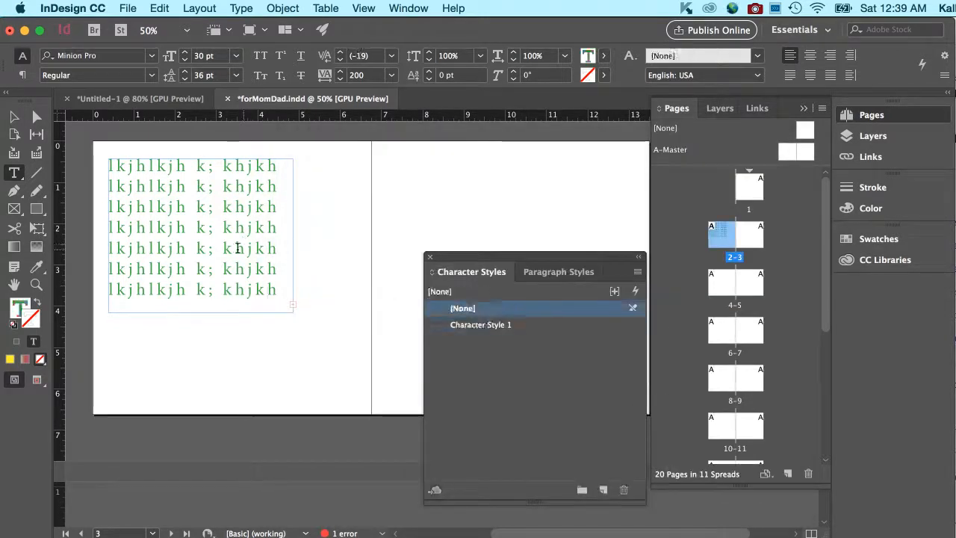
# Apply Character Style 1 to the selected letter h, deselect it, and browse the style lists.
pyautogui.click(532, 324)
pyautogui.click(334, 272)
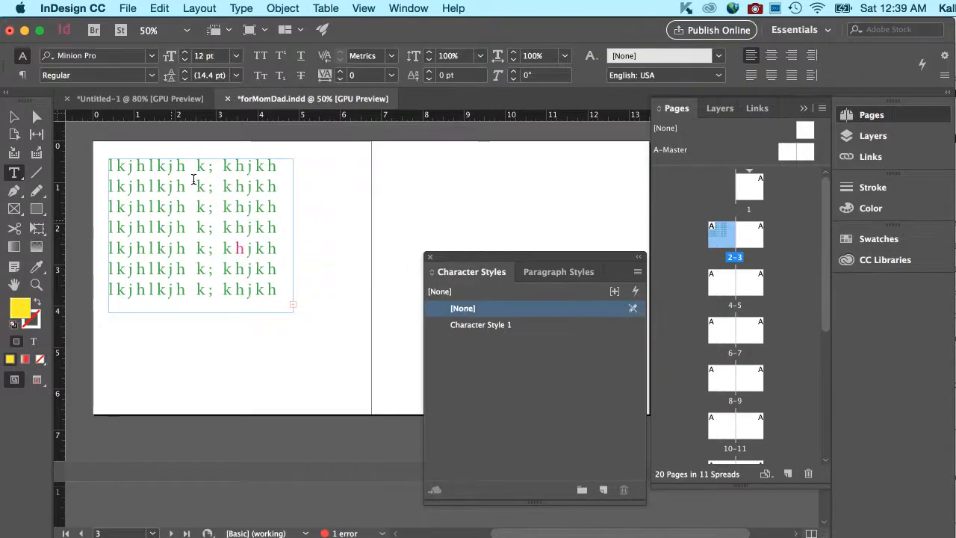
pyautogui.click(554, 270)
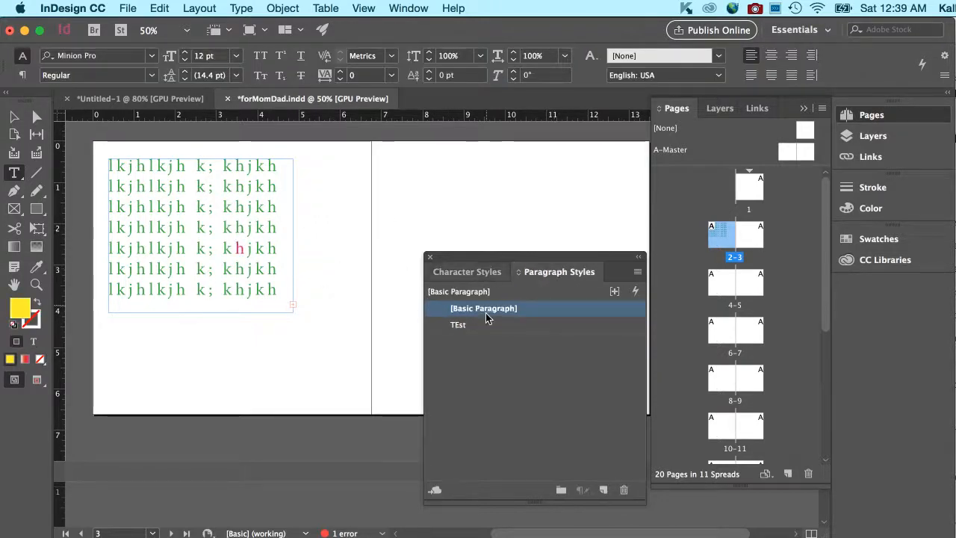
pyautogui.click(482, 271)
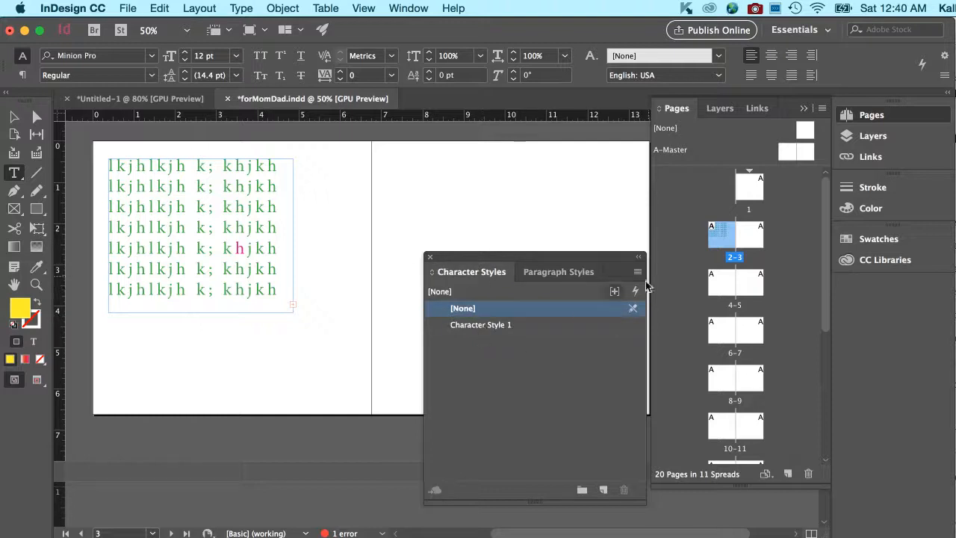
# Review the TEst paragraph style's bullets and numbering settings without changes, then close the Styles panel.
pyautogui.click(532, 273)
pyautogui.click(463, 326)
pyautogui.doubleClick(463, 326)
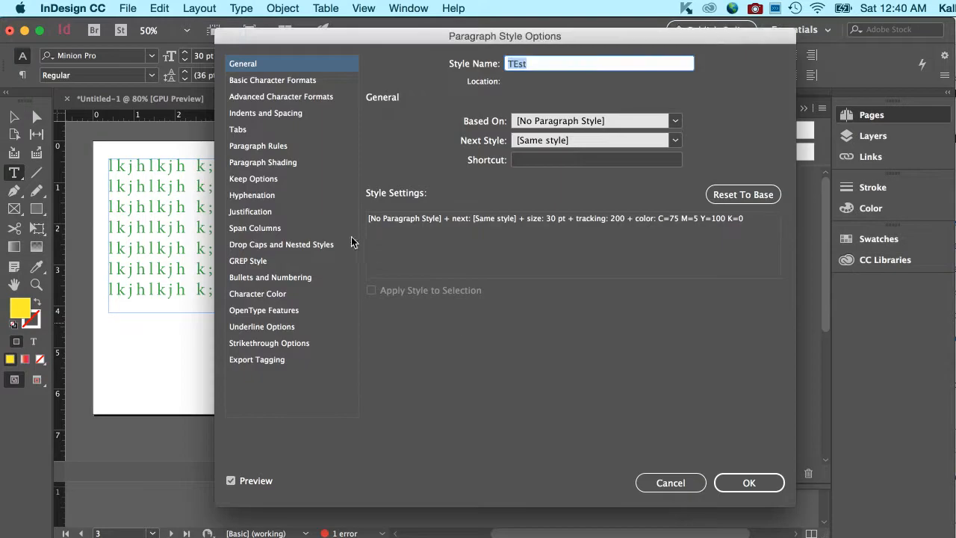
pyautogui.click(314, 279)
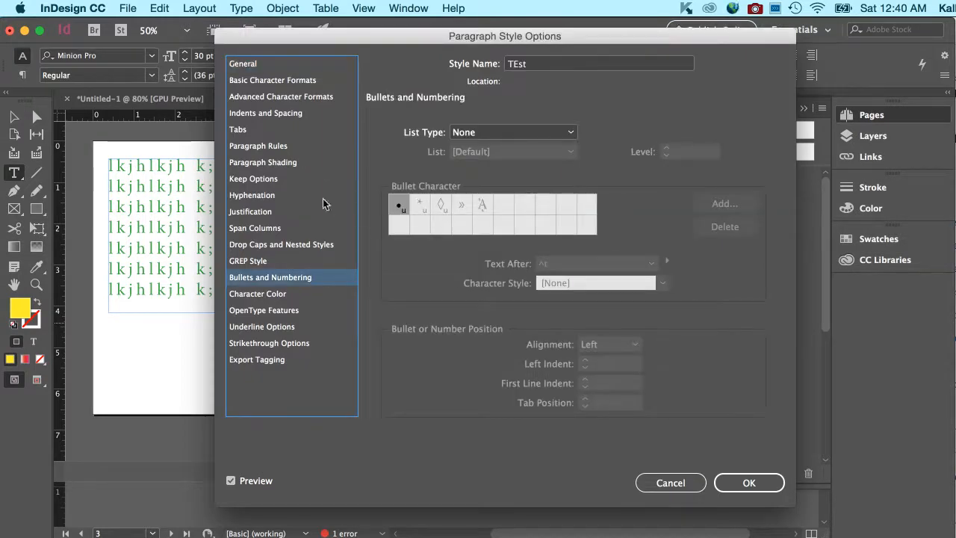
pyautogui.click(695, 482)
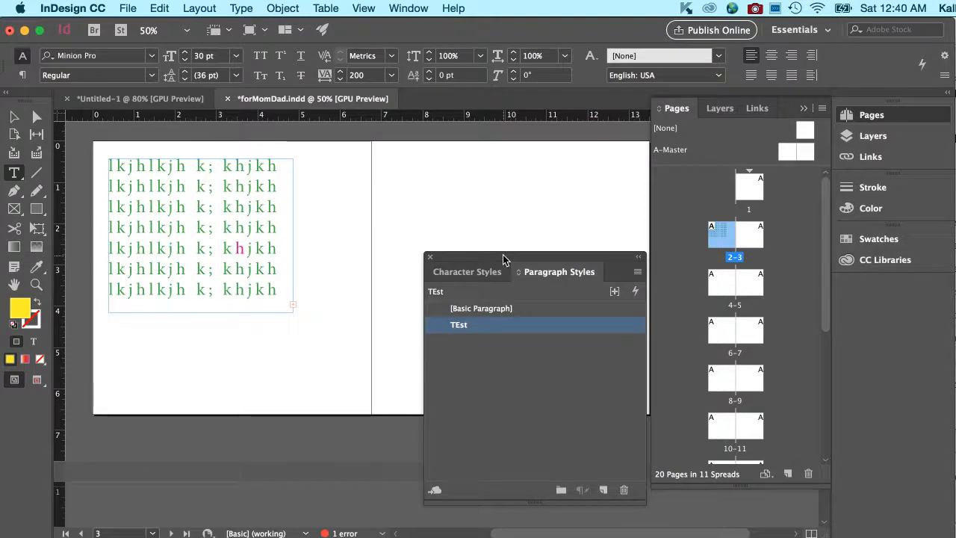
pyautogui.click(429, 256)
pyautogui.click(411, 8)
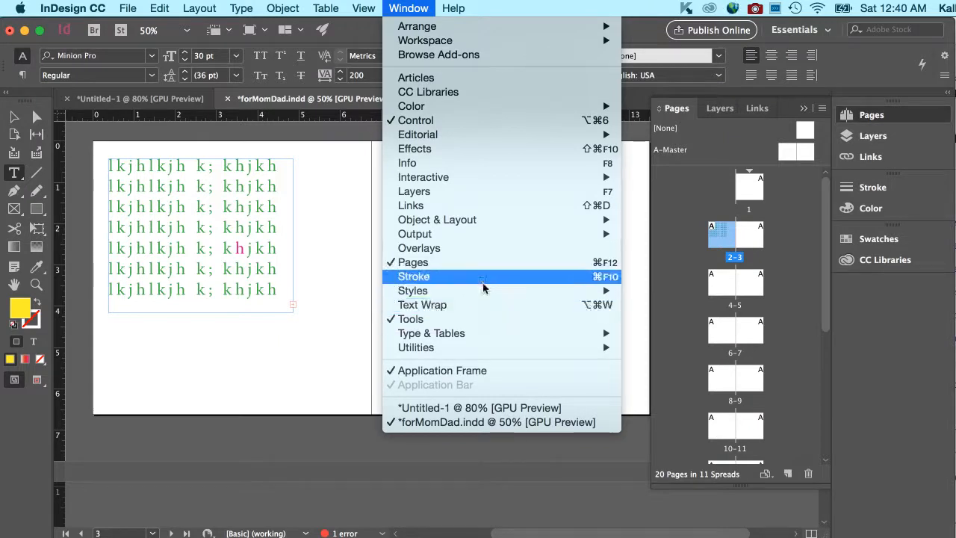
# Open the Object Styles panel and delete Object Style 1, replacing it with [Basic Graphics Frame].
pyautogui.moveTo(488, 292)
pyautogui.click(657, 319)
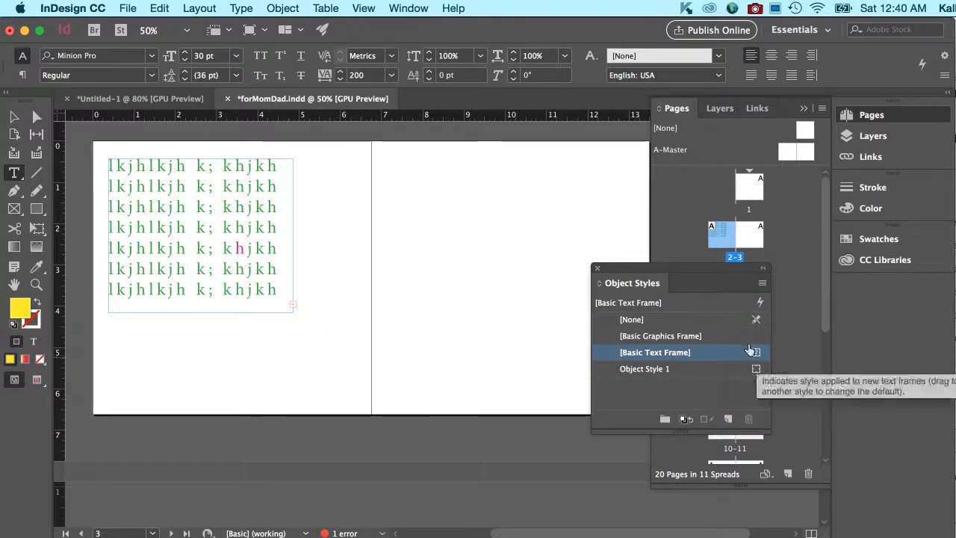
pyautogui.click(699, 335)
pyautogui.click(700, 352)
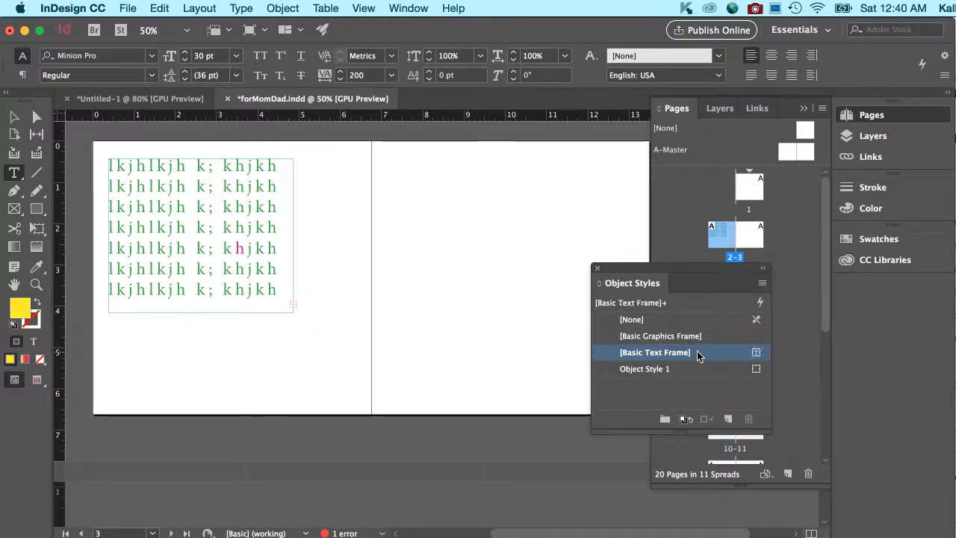
pyautogui.click(677, 371)
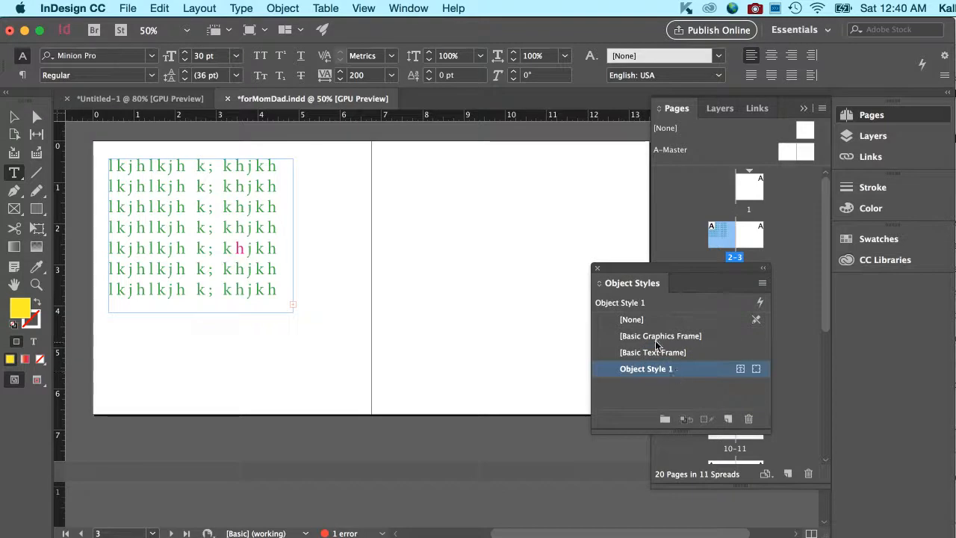
pyautogui.click(748, 418)
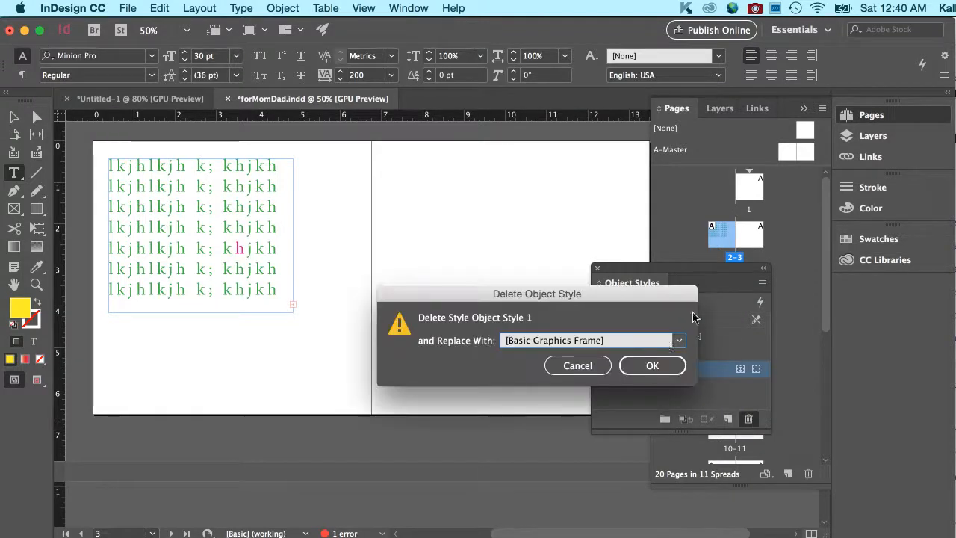
pyautogui.click(664, 364)
# Delete a newly created Object Style 1, then apply [None] and [Basic Graphics Frame] to the frame.
pyautogui.click(731, 419)
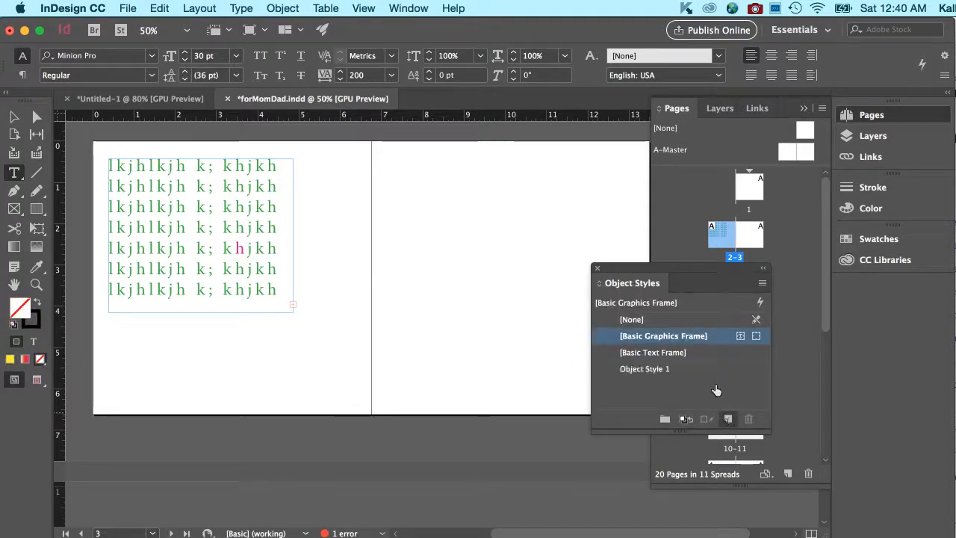
pyautogui.click(682, 372)
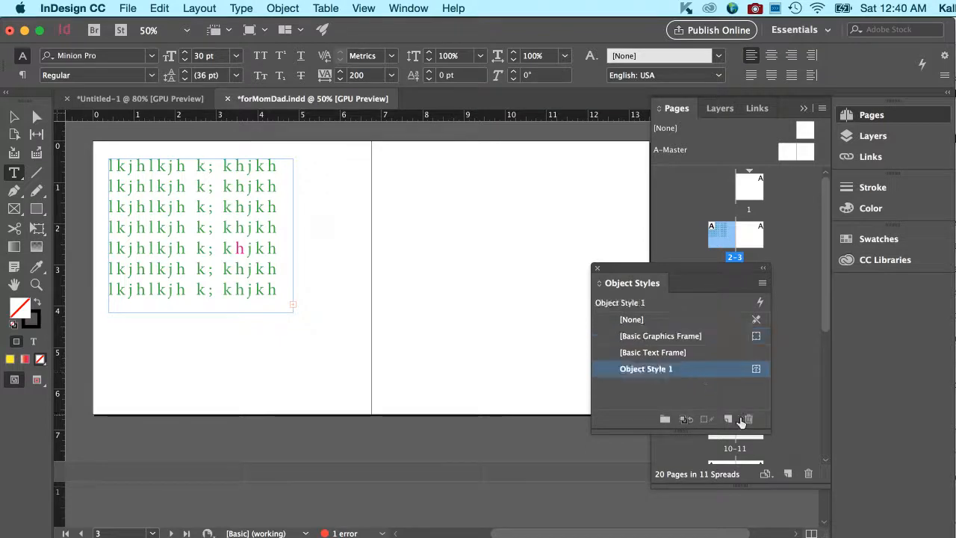
pyautogui.click(748, 418)
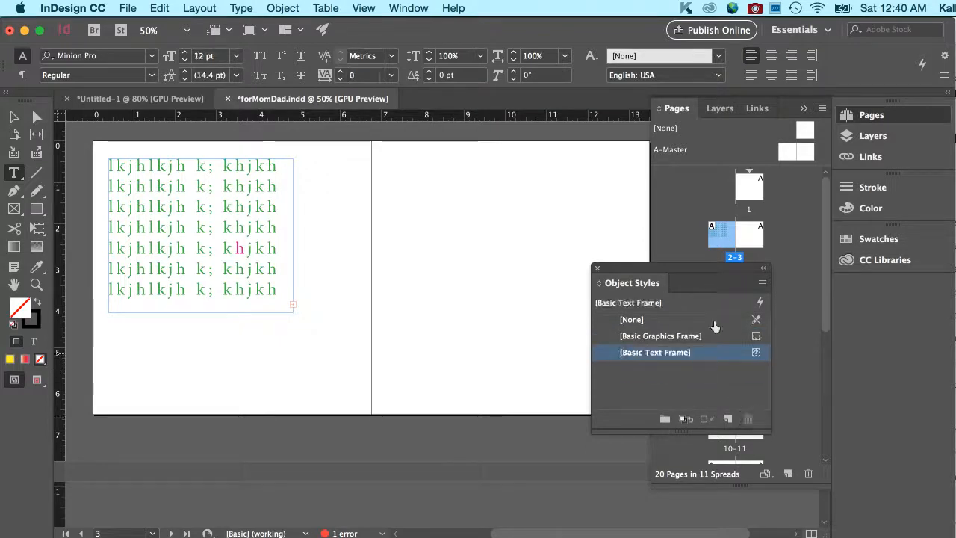
pyautogui.click(666, 320)
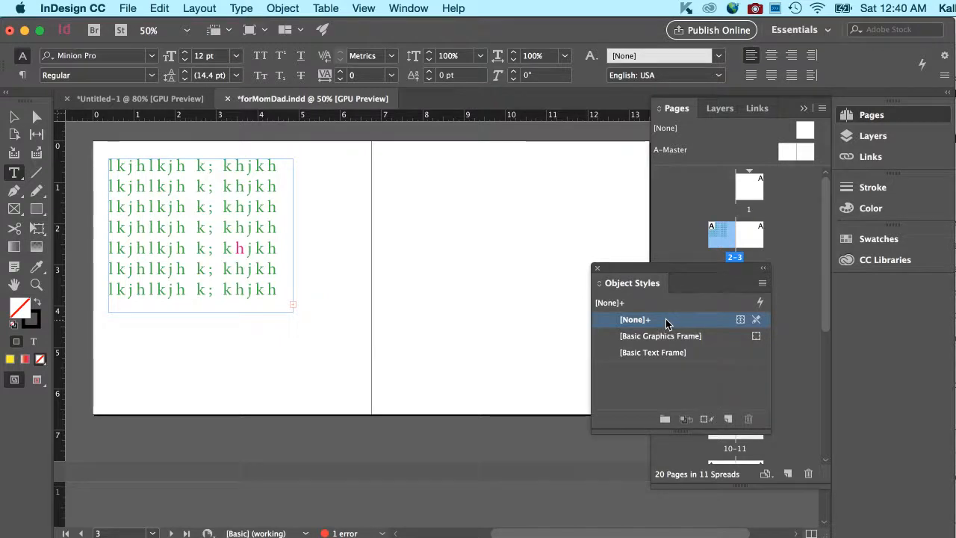
pyautogui.click(683, 340)
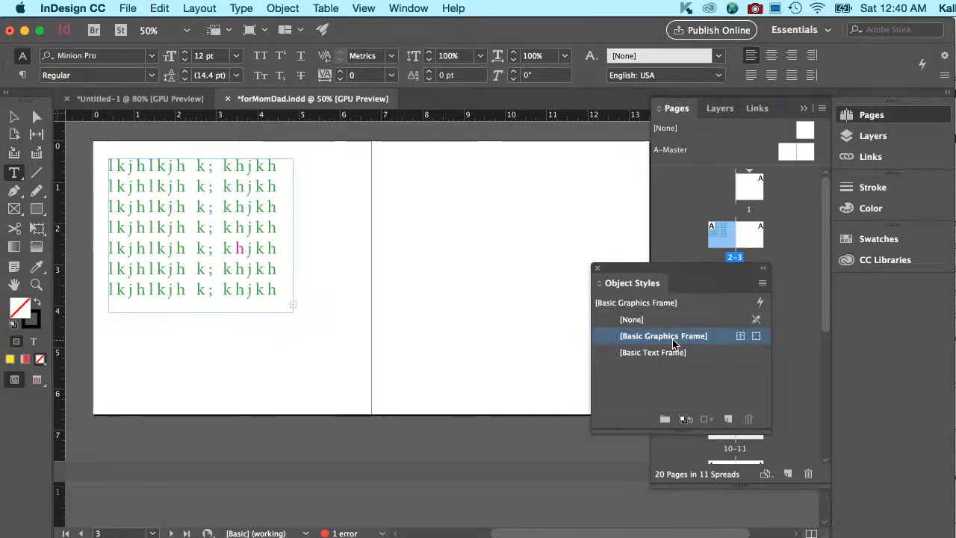
# Enable a drop shadow on the [Basic Graphics Frame] style and draw a 3.54 × 3.48 in frame on page 3.
pyautogui.doubleClick(672, 337)
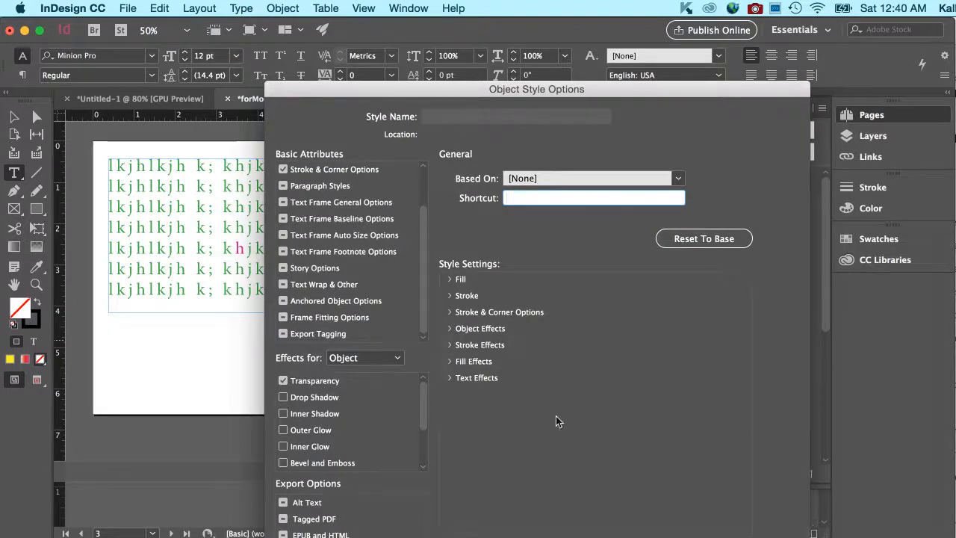
pyautogui.click(365, 398)
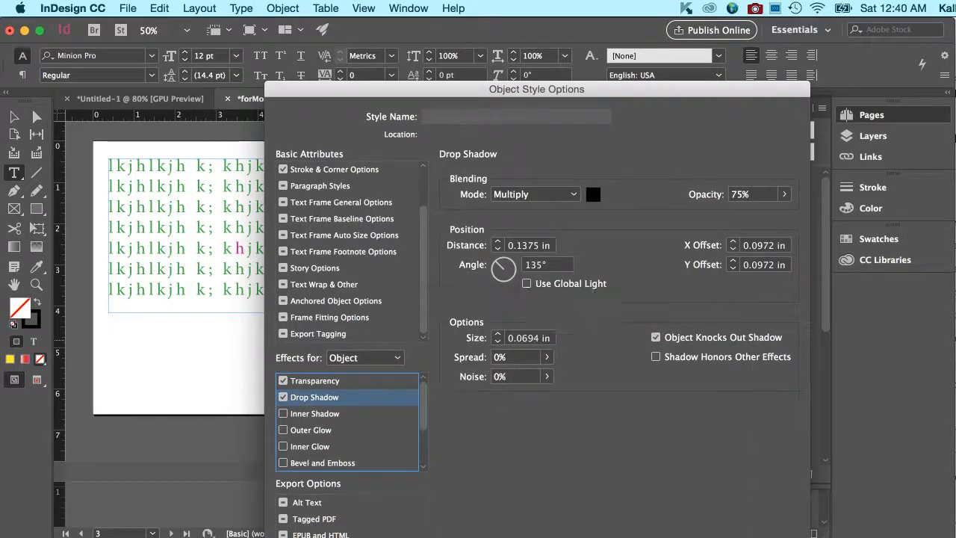
pyautogui.moveTo(755, 93); pyautogui.dragTo(751, 29)
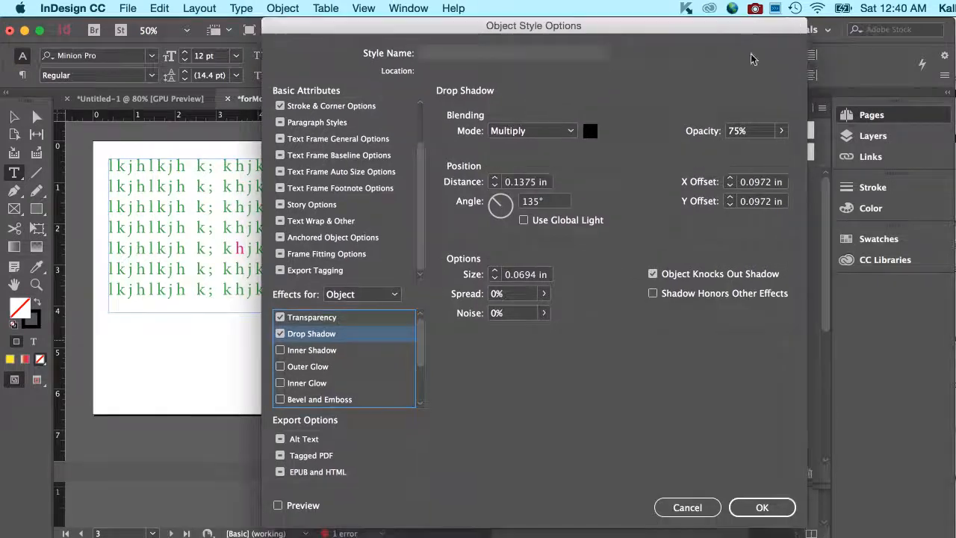
pyautogui.click(772, 505)
pyautogui.press('m')
pyautogui.moveTo(387, 158)
pyautogui.mouseDown()
pyautogui.moveTo(471, 269)
pyautogui.moveTo(535, 302)
pyautogui.mouseUp()
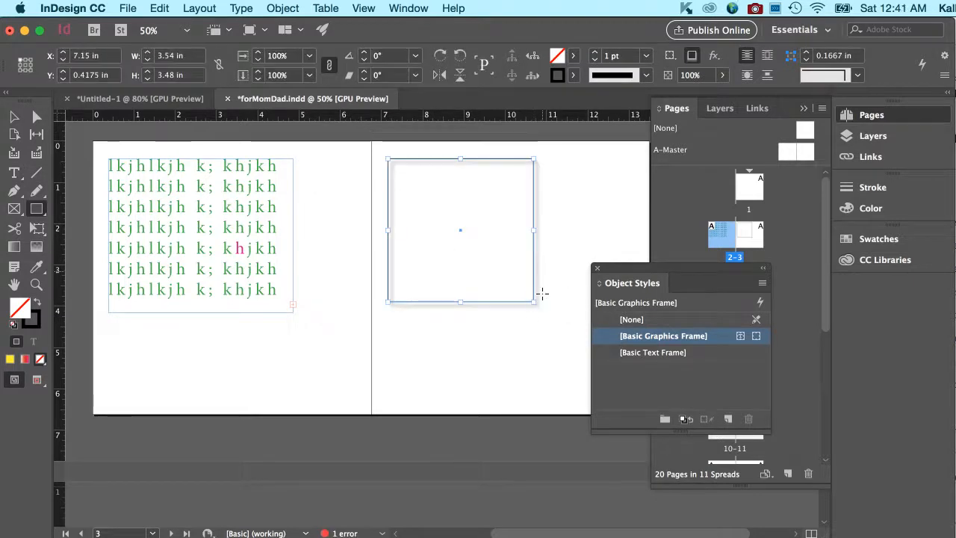
# Switch the new square frame to [None], then back to [Basic Graphics Frame], and deselect it.
pyautogui.click(645, 320)
pyautogui.click(667, 340)
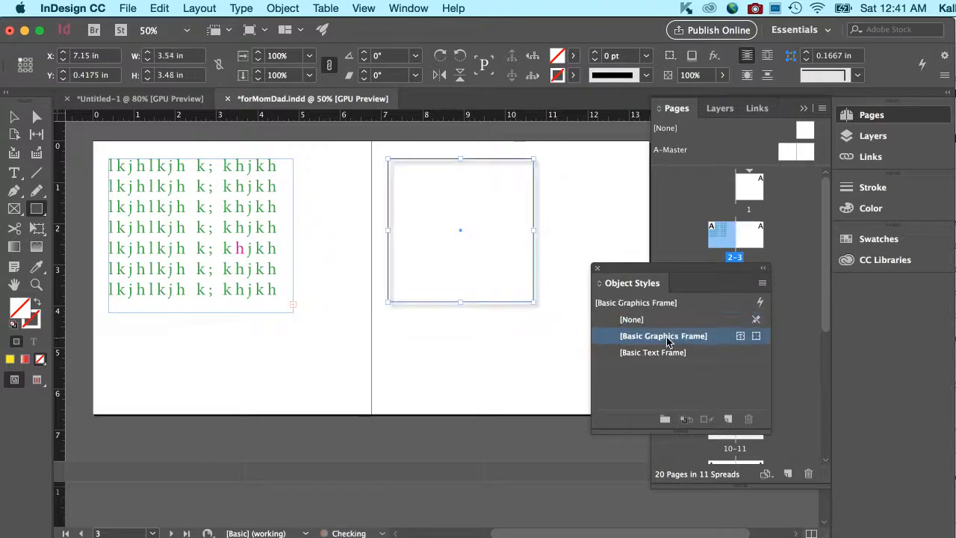
pyautogui.click(13, 116)
pyautogui.click(365, 211)
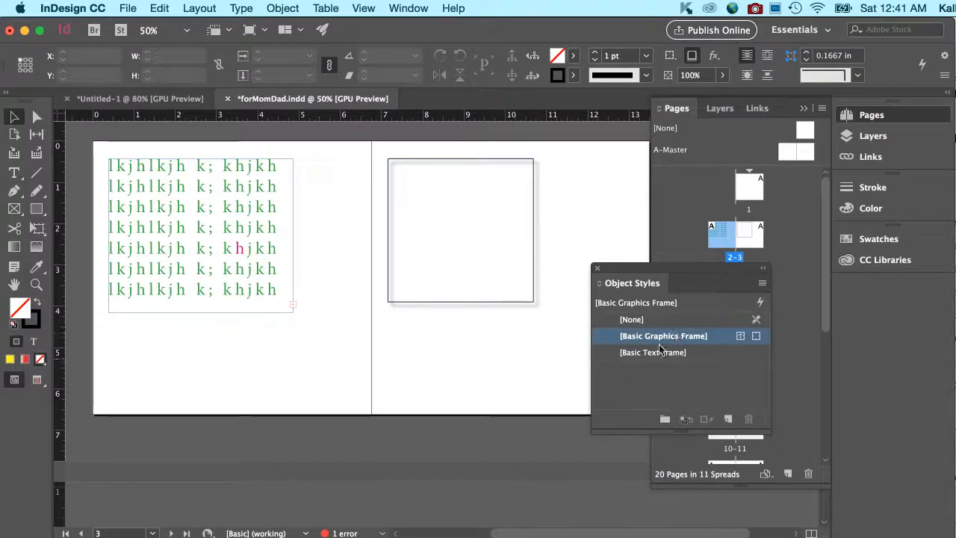
pyautogui.click(762, 284)
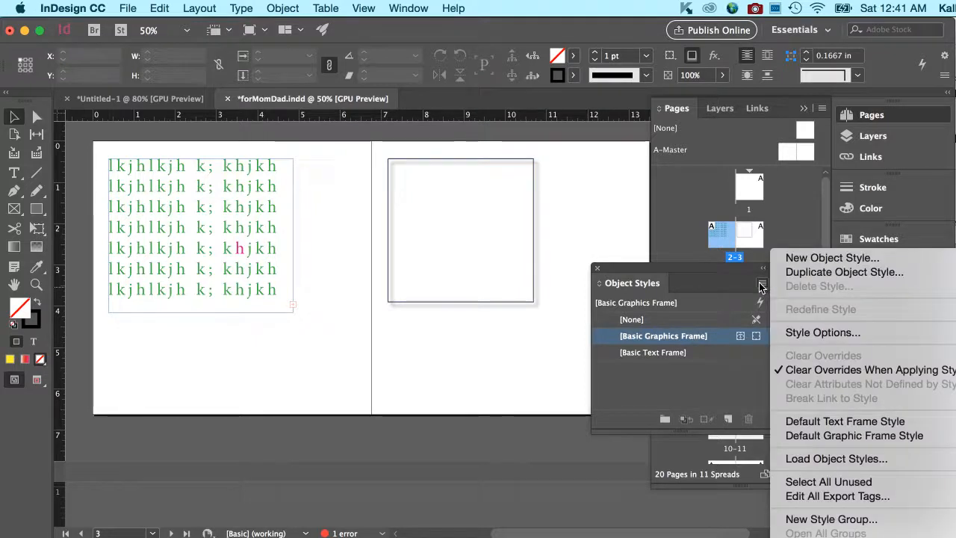
# Duplicate [Basic Graphics Frame] as a copy with a C=0 M=100 Y=0 K=0 magenta drop shadow.
pyautogui.click(800, 272)
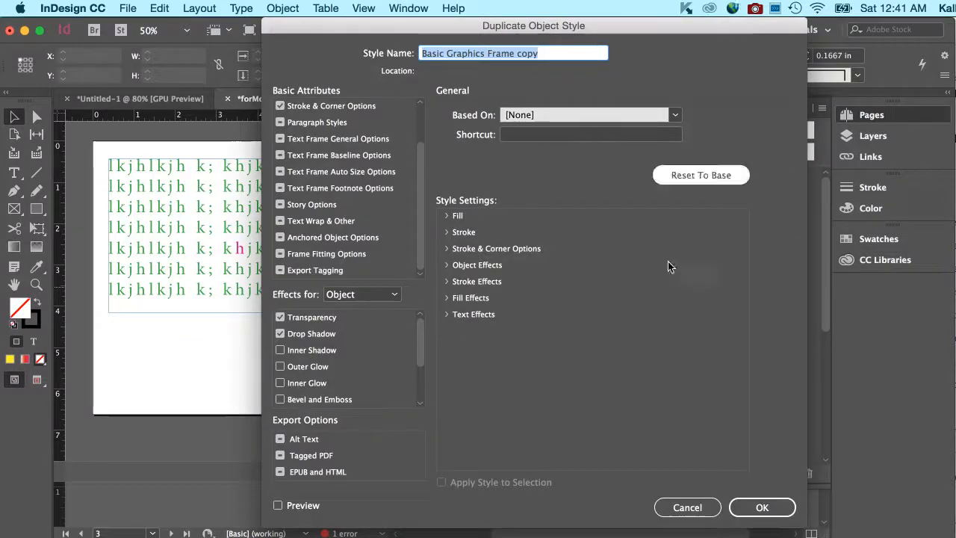
pyautogui.click(318, 336)
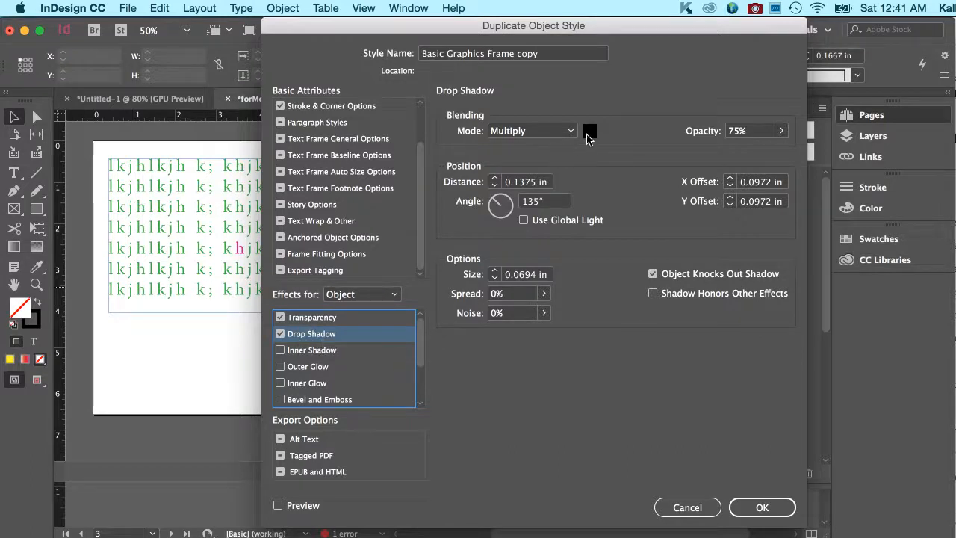
pyautogui.click(588, 133)
pyautogui.click(485, 354)
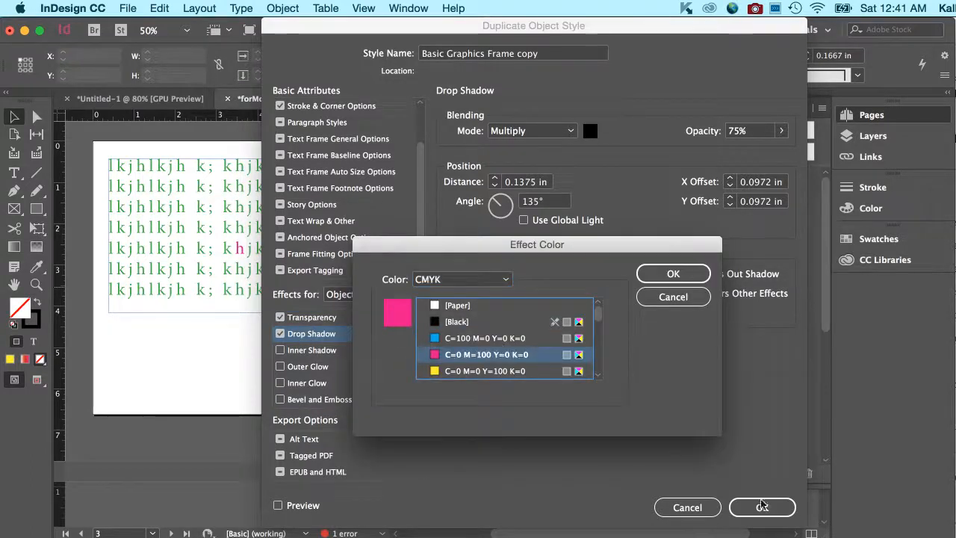
pyautogui.click(668, 273)
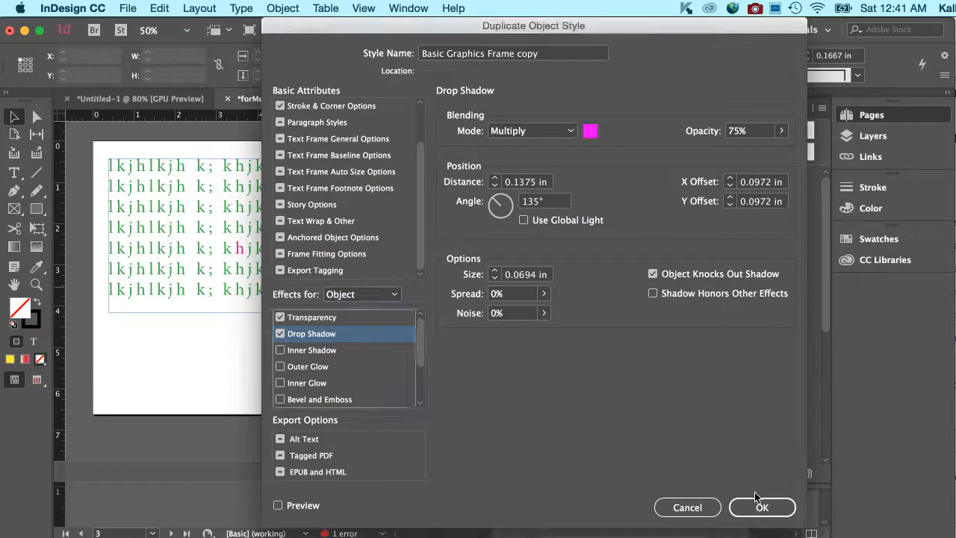
pyautogui.click(761, 507)
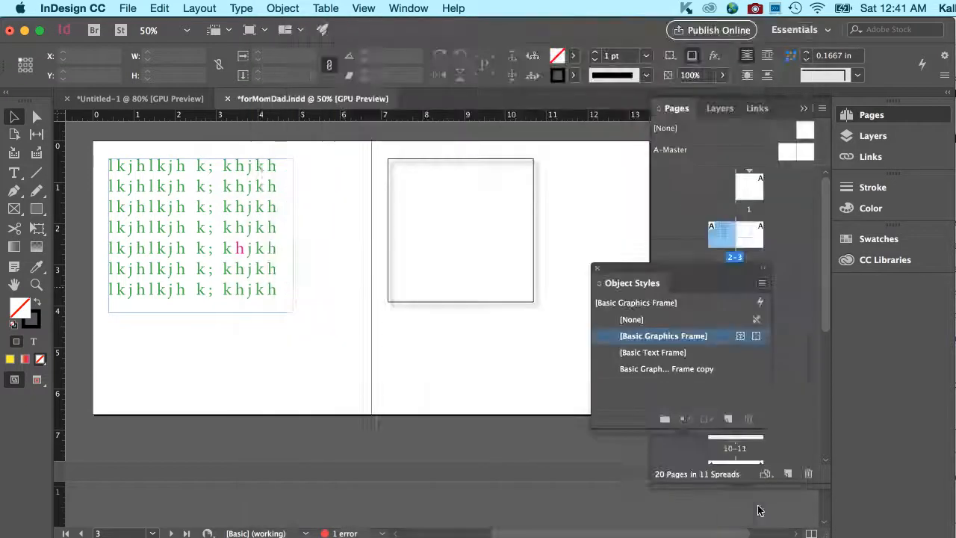
# Apply the magenta-shadow style copy to page 3's square frame and move the Object Styles panel lower.
pyautogui.click(522, 302)
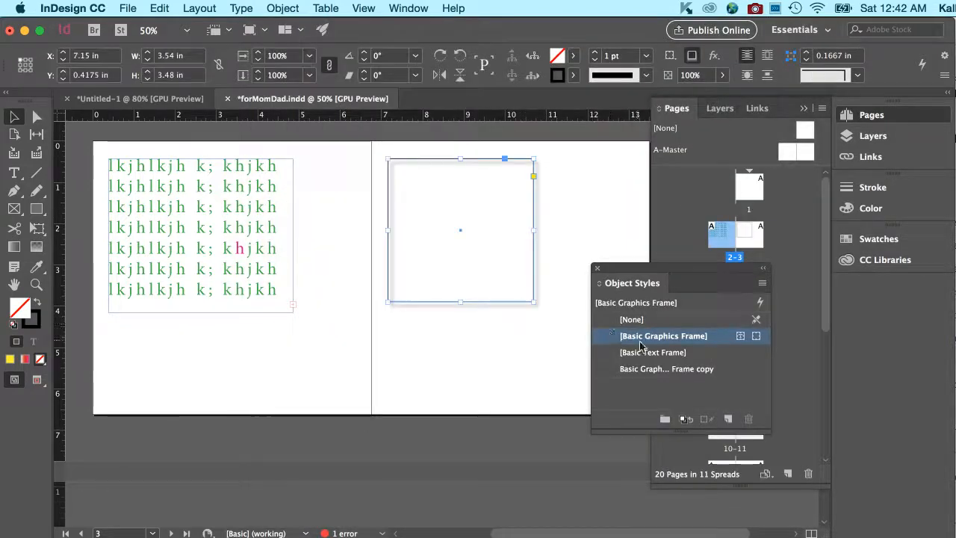
pyautogui.click(648, 370)
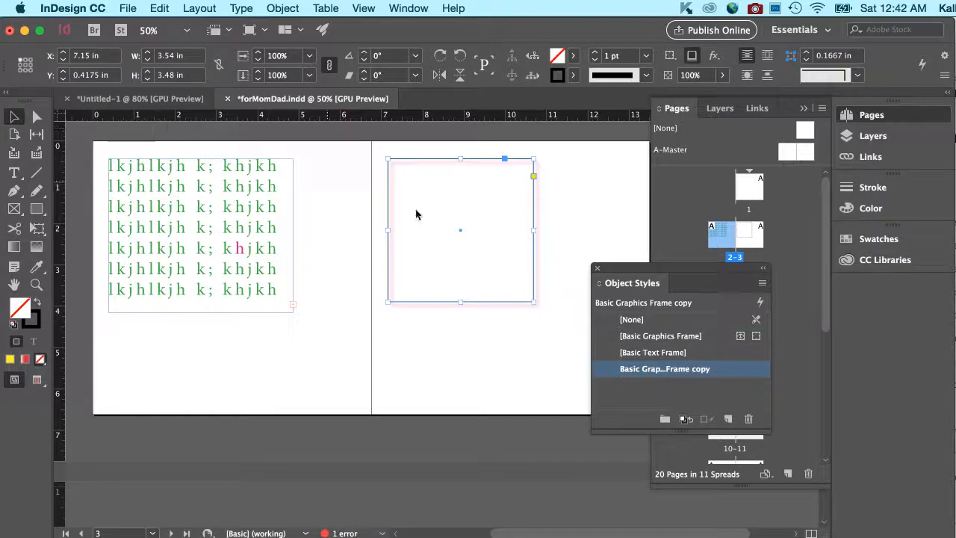
pyautogui.click(629, 229)
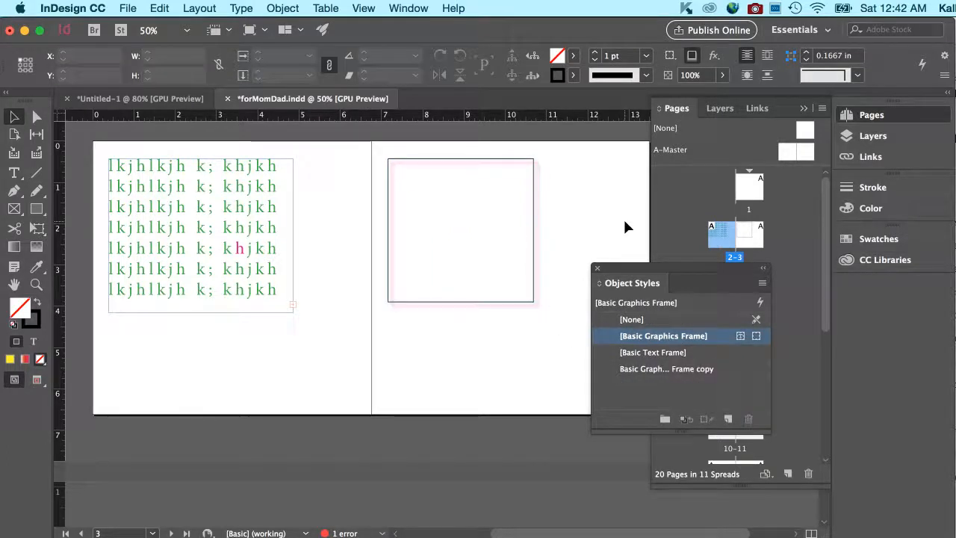
pyautogui.moveTo(627, 267); pyautogui.dragTo(500, 355)
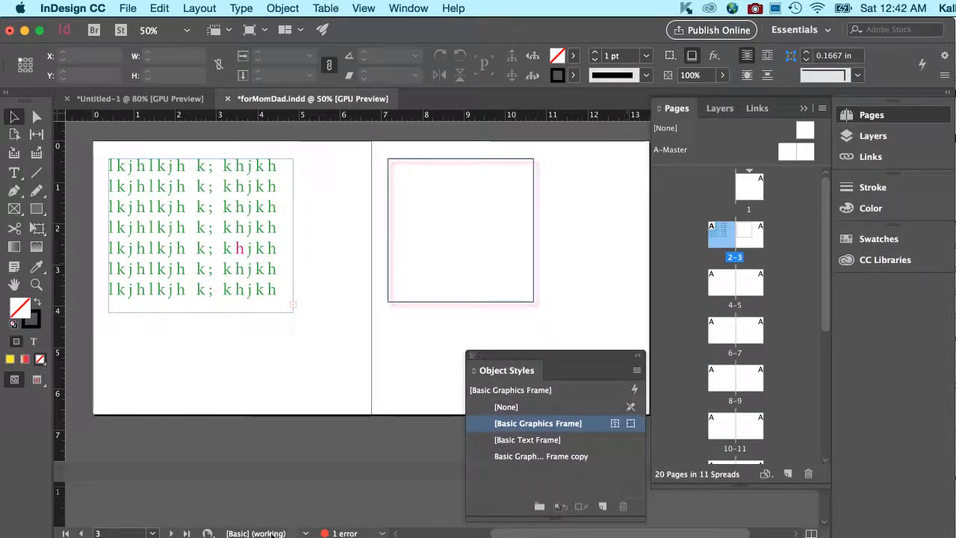